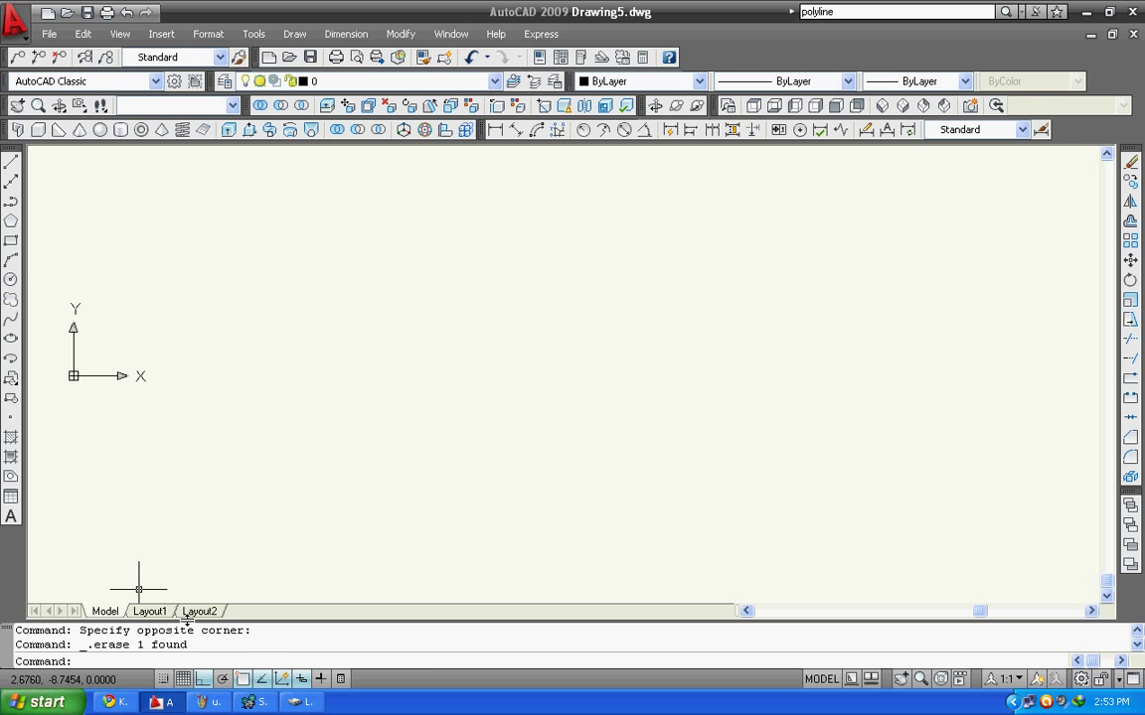
Switch to Paint to study the compass diagram of angle directions, and return to AutoCAD.
left_click(210, 702)
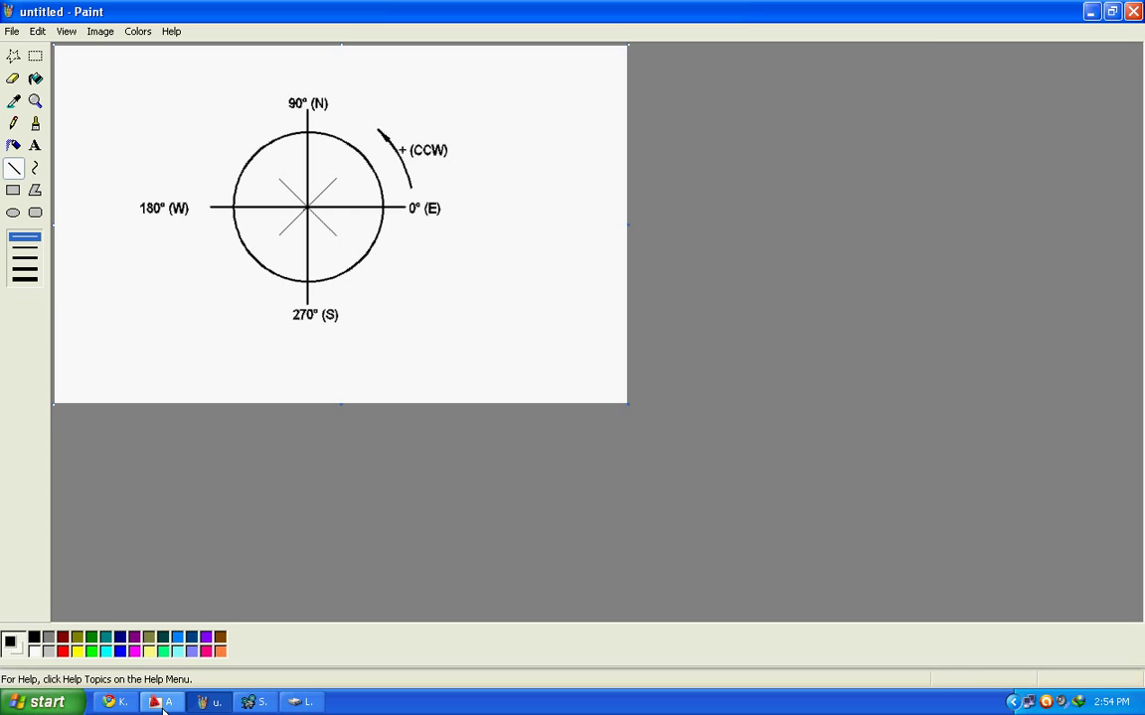
left_click(216, 705)
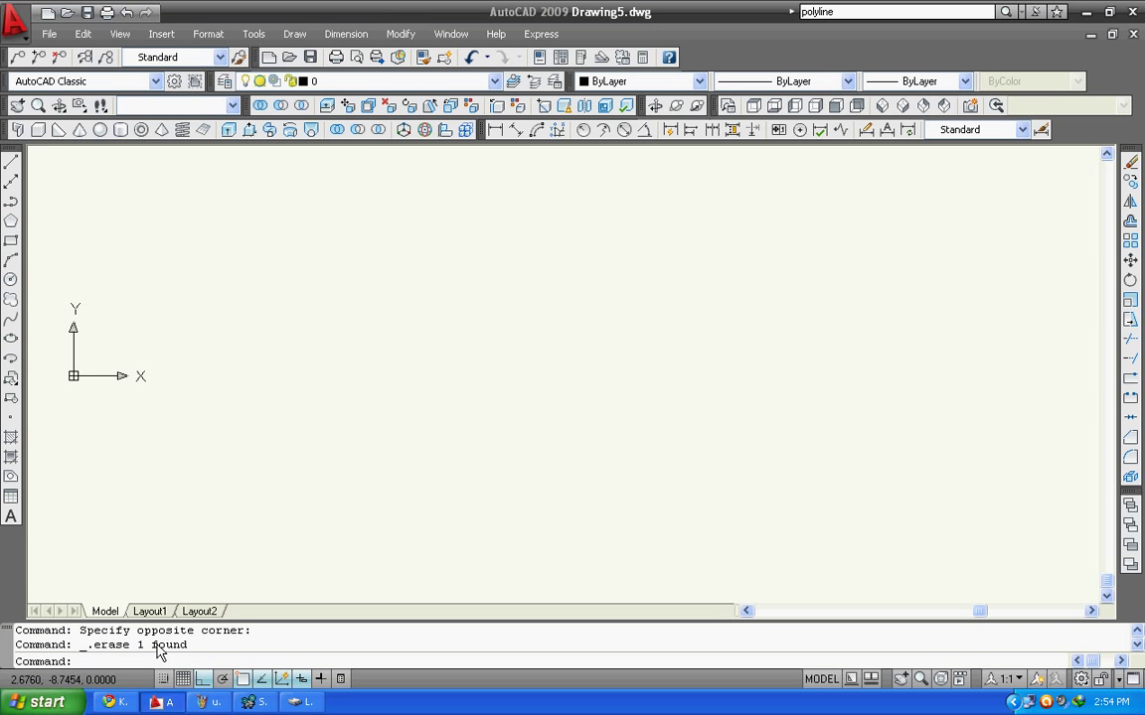
Draw a line 22 units long at a 45° angle from a freely picked start point.
left_click(11, 164)
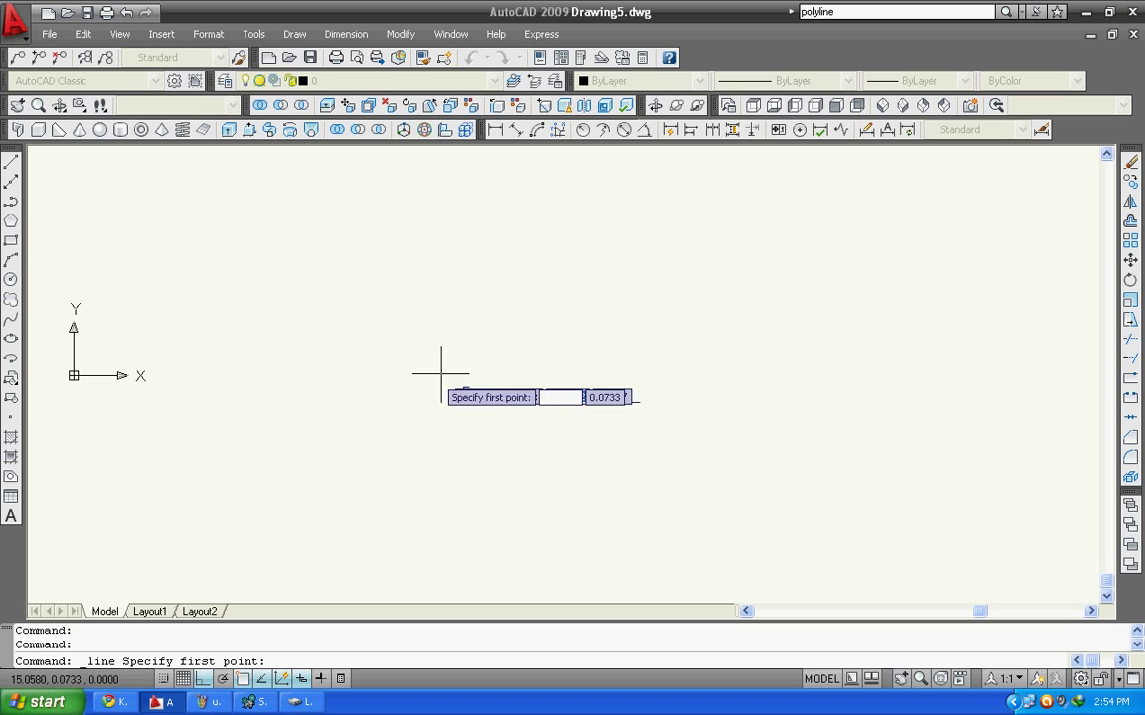
left_click(285, 354)
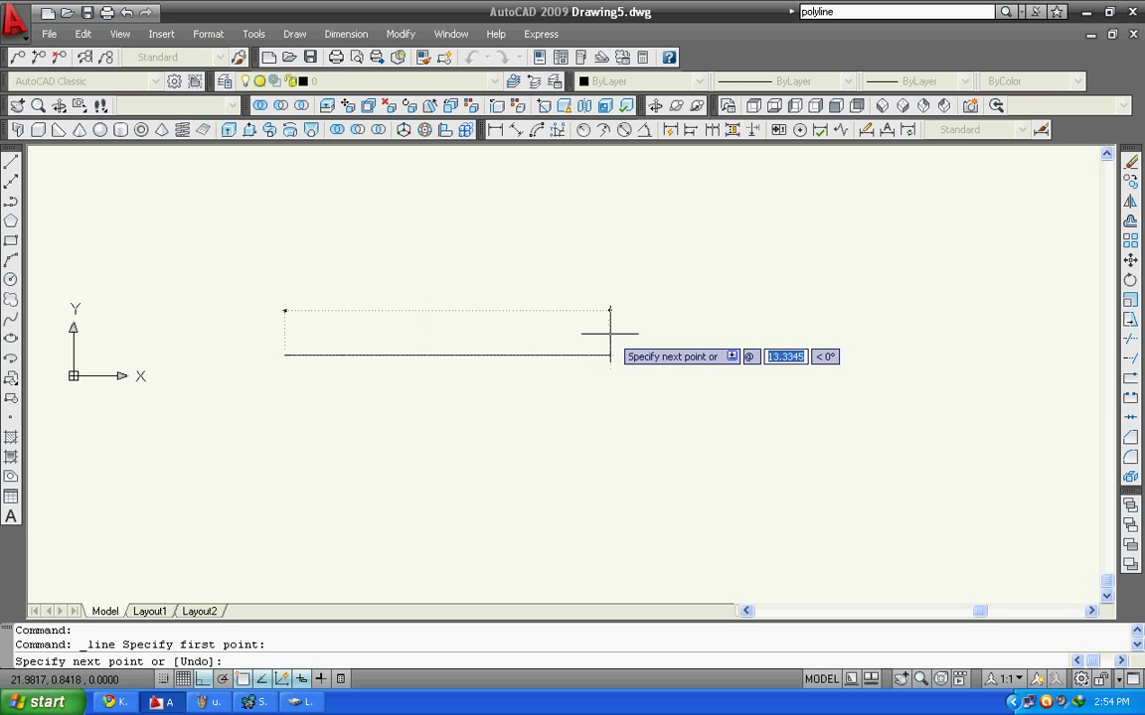
type("22")
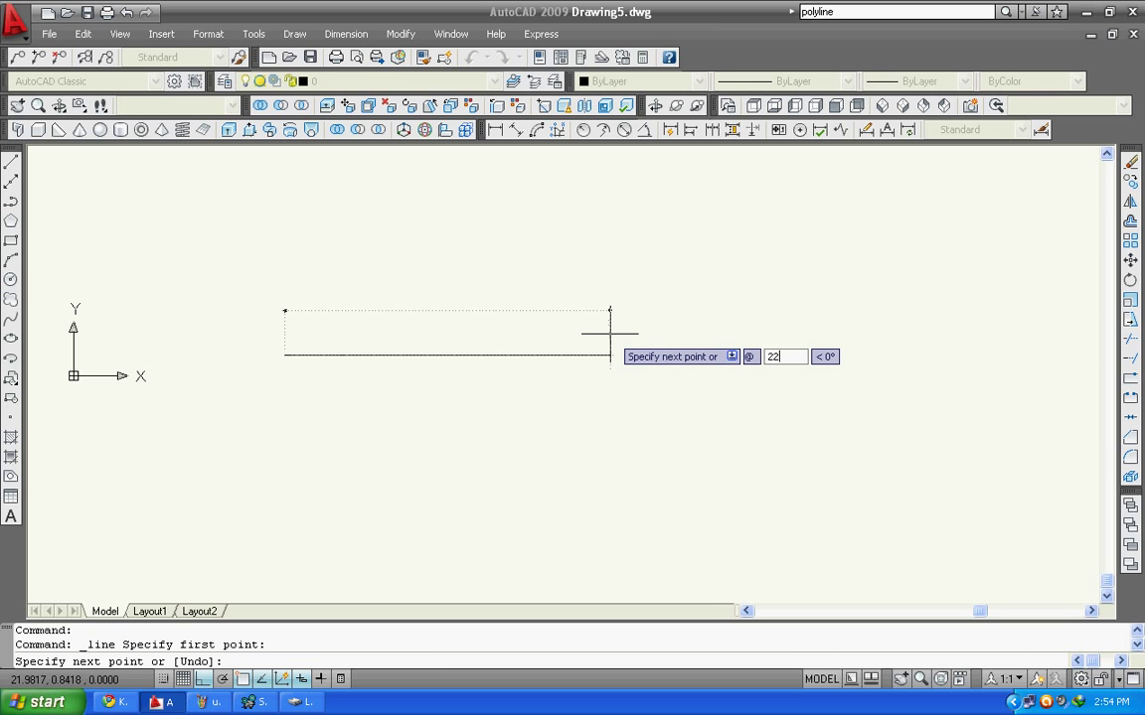
key("Tab")
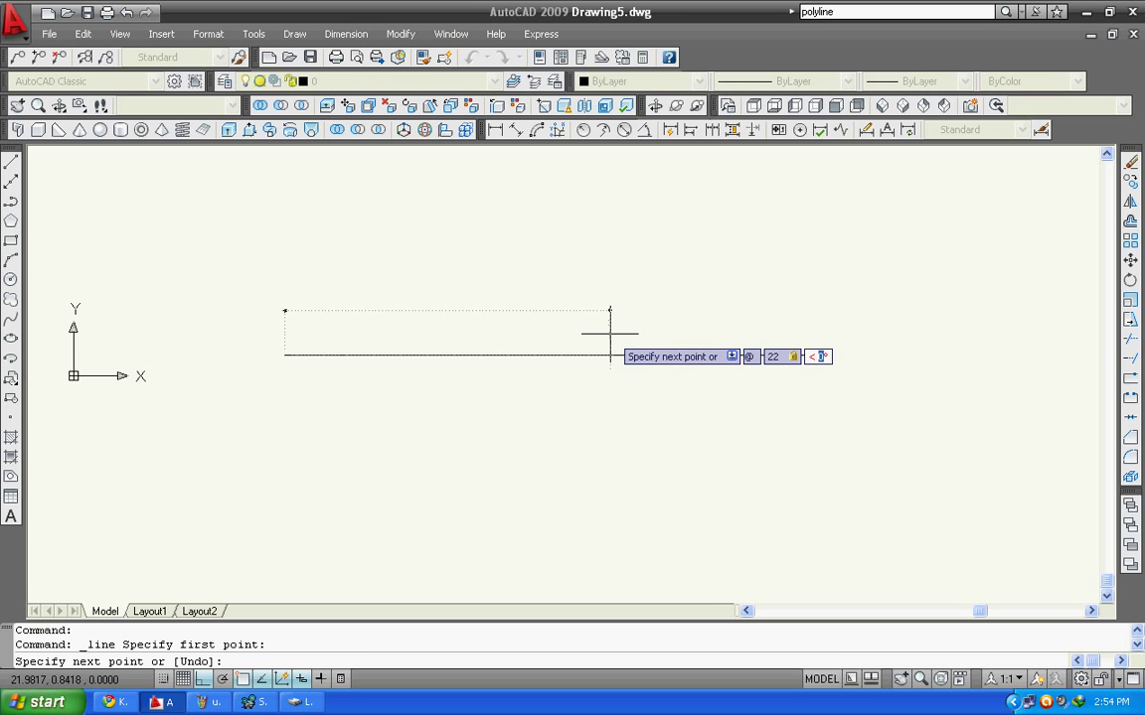
type("45")
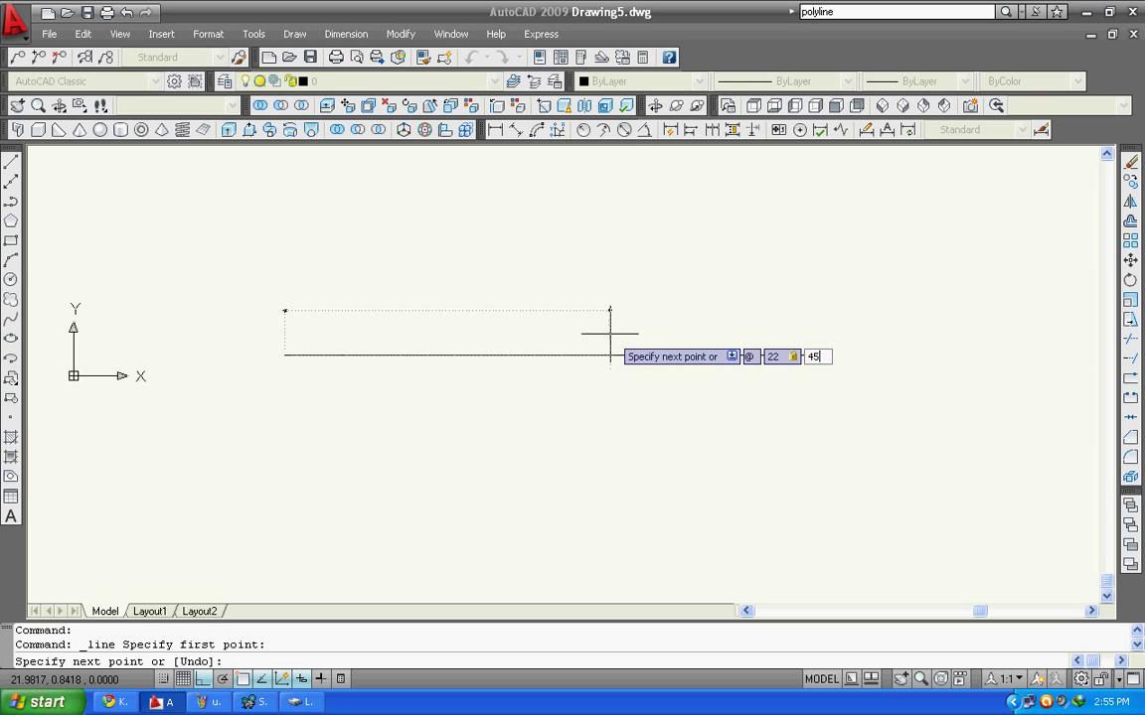
key("Return")
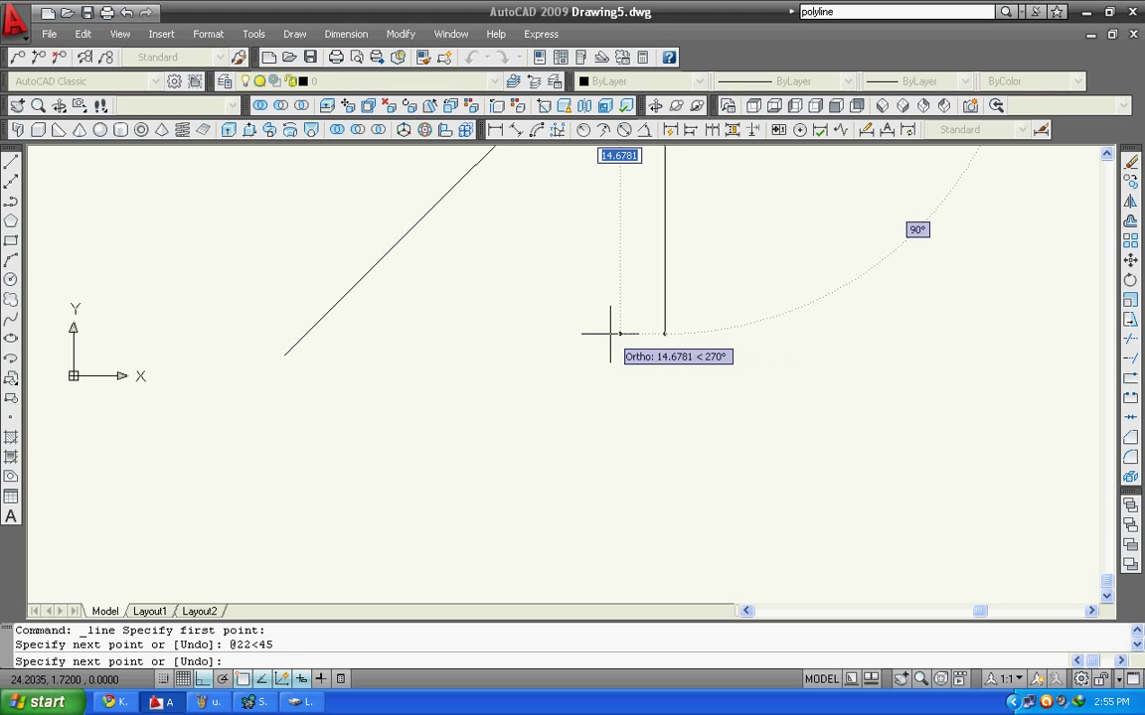
key("Escape")
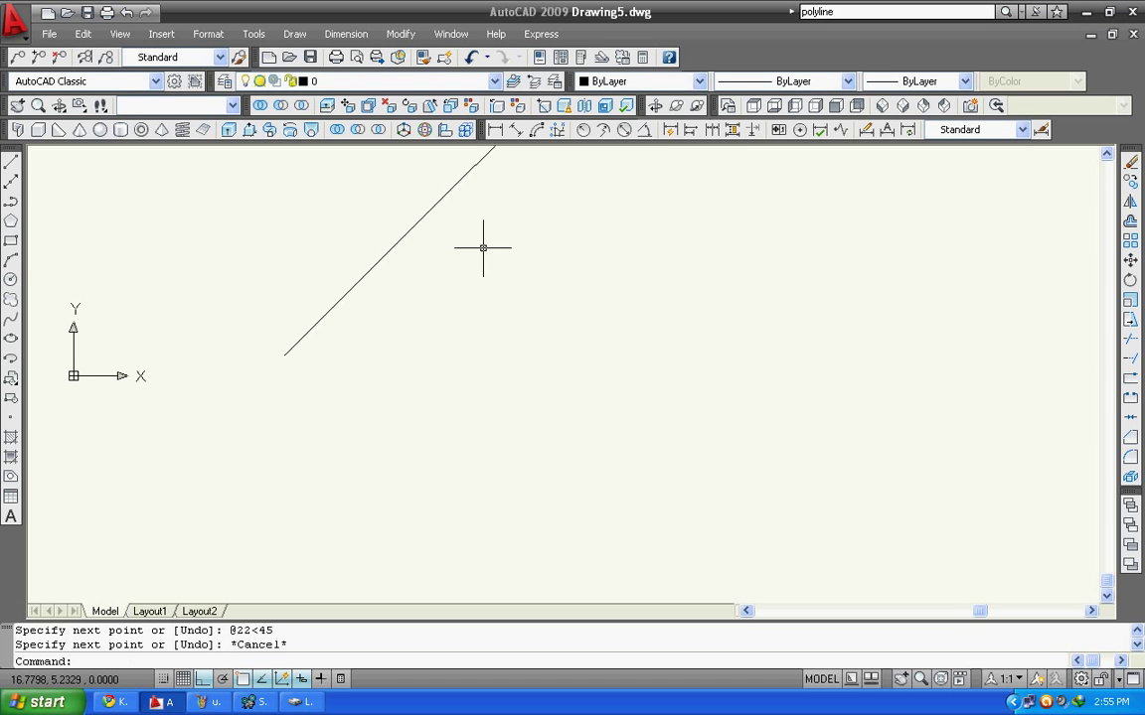
Draw a horizontal line extending in the positive X direction from the lower endpoint of the slanted line.
mouse_move(483, 247)
middle_mouse_down()
mouse_move(493, 329)
mouse_move(412, 492)
mouse_move(420, 416)
middle_mouse_up()
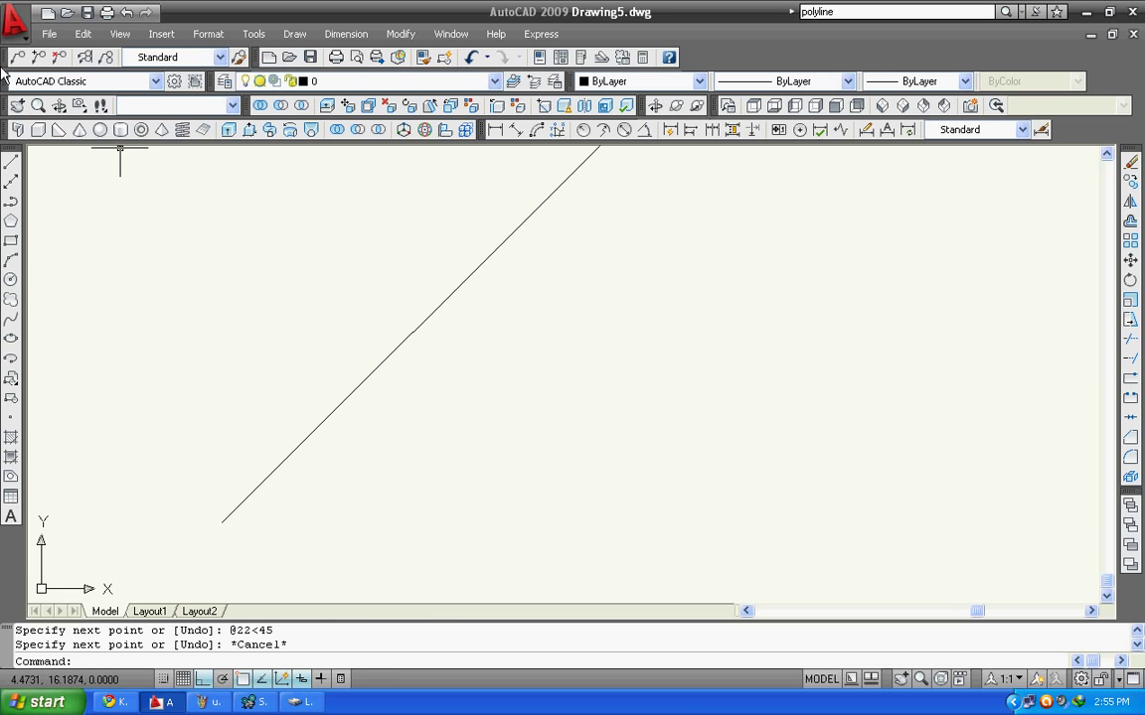
left_click(38, 105)
left_click_drag(343, 261, 391, 390)
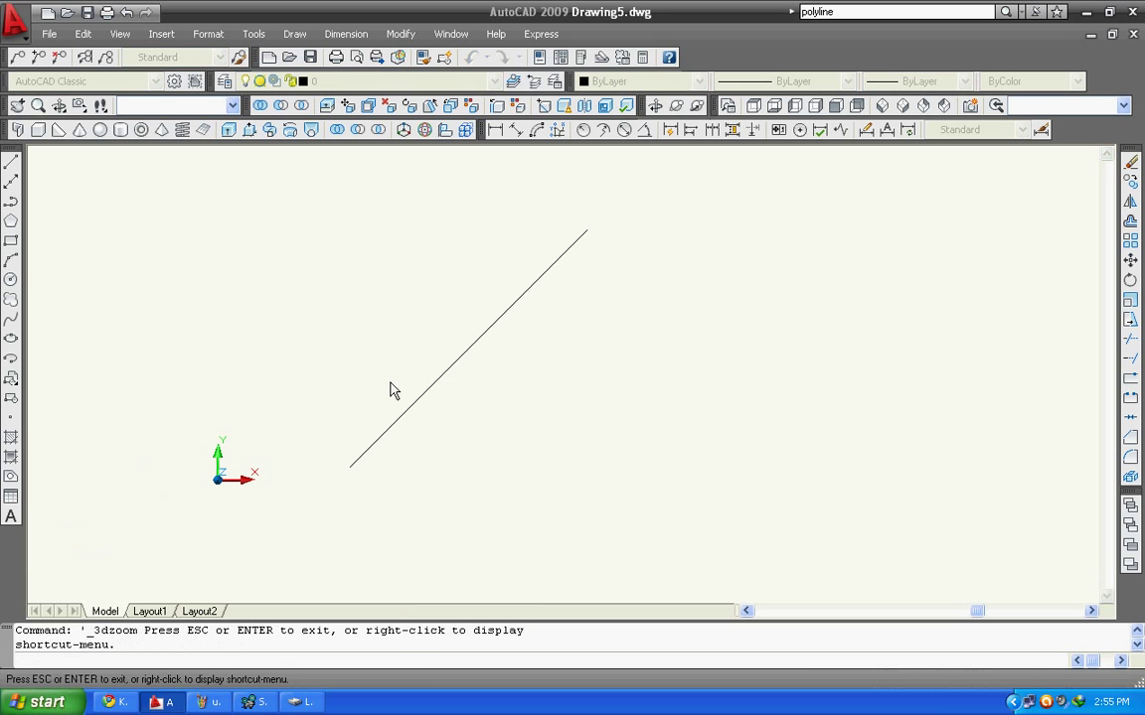
right_click(401, 391)
left_click(410, 393)
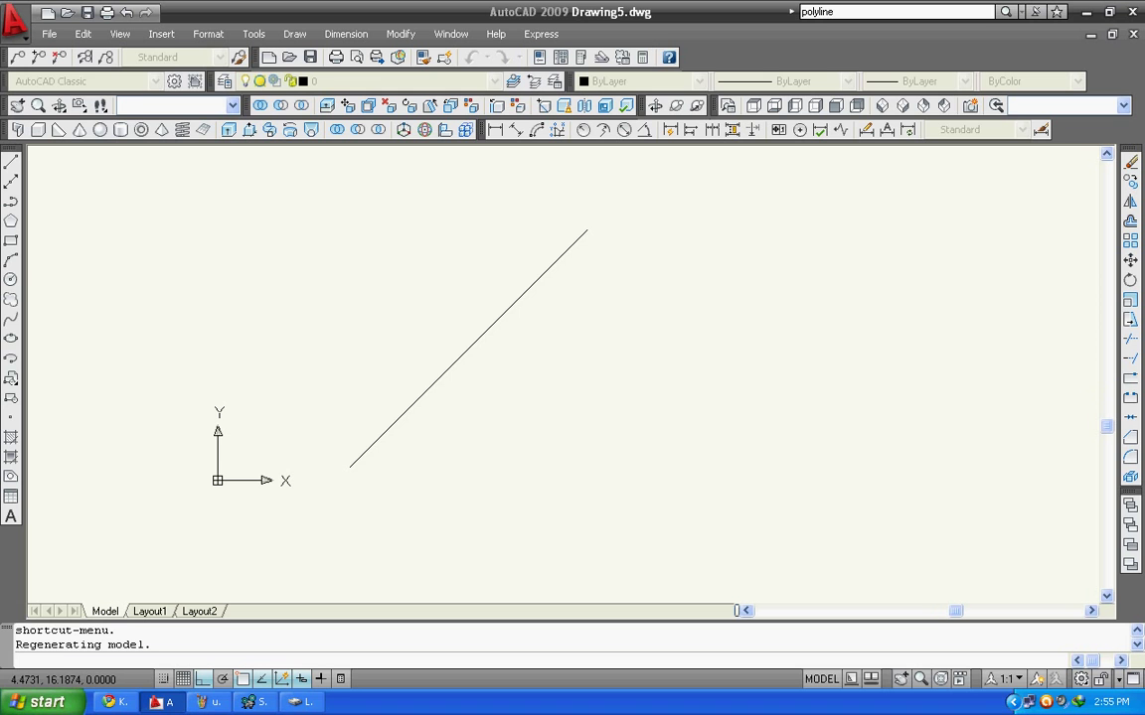
left_click(12, 163)
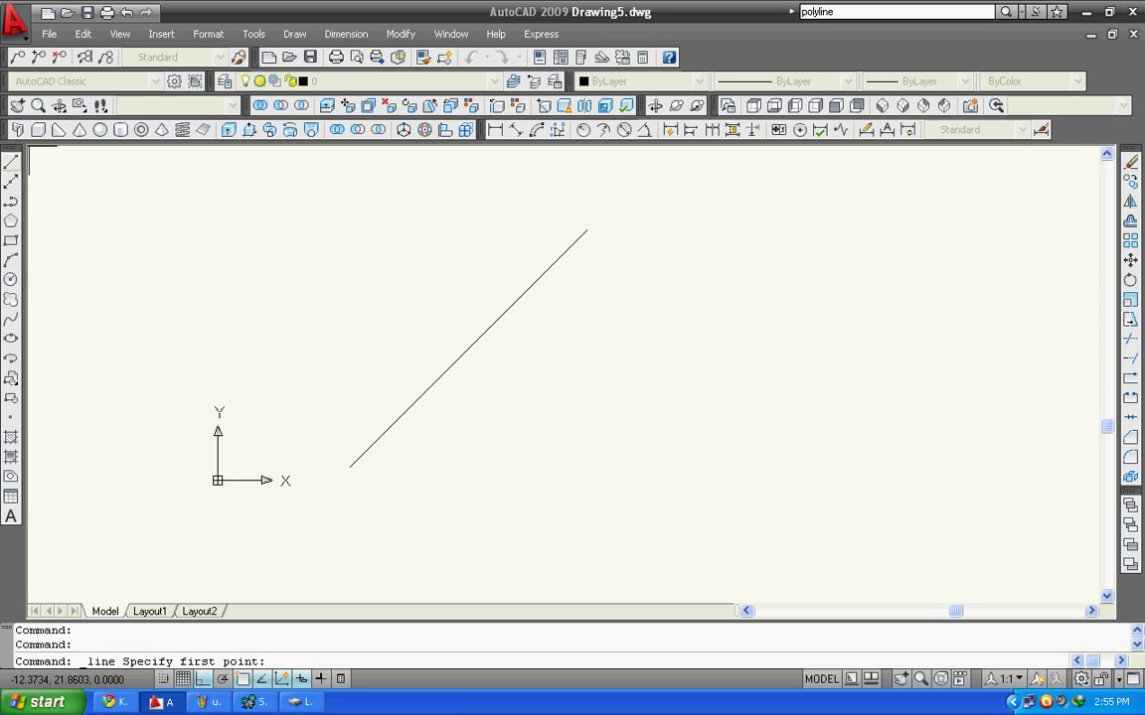
left_click(350, 466)
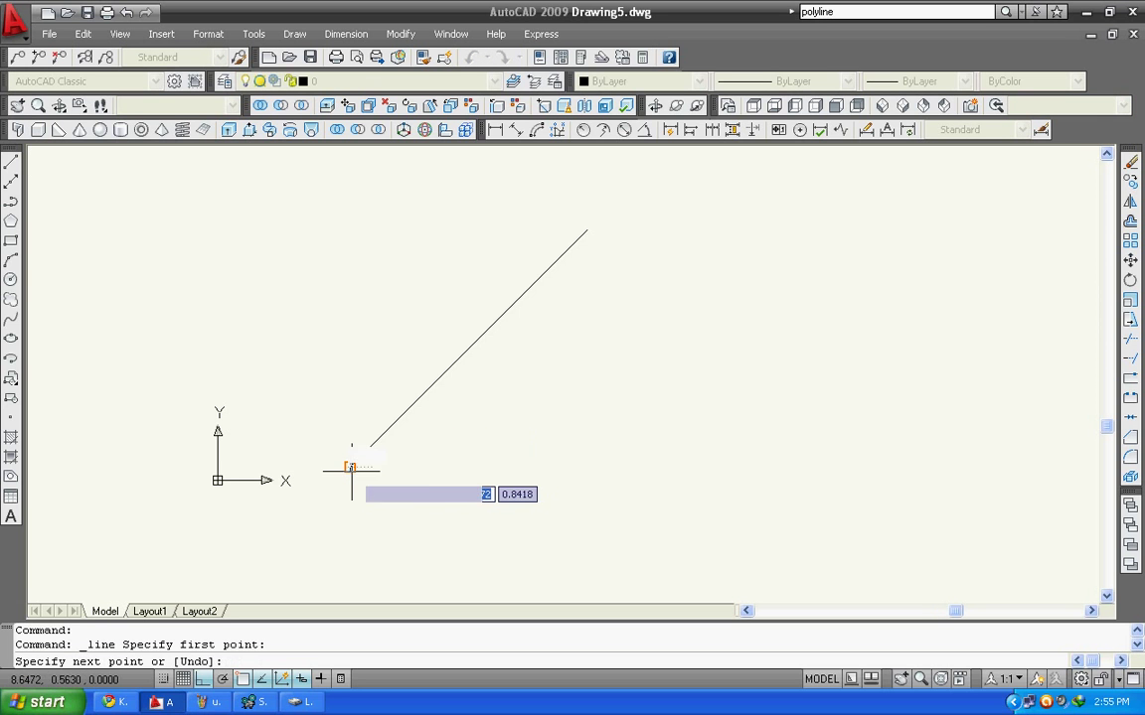
left_click(751, 466)
key("Escape")
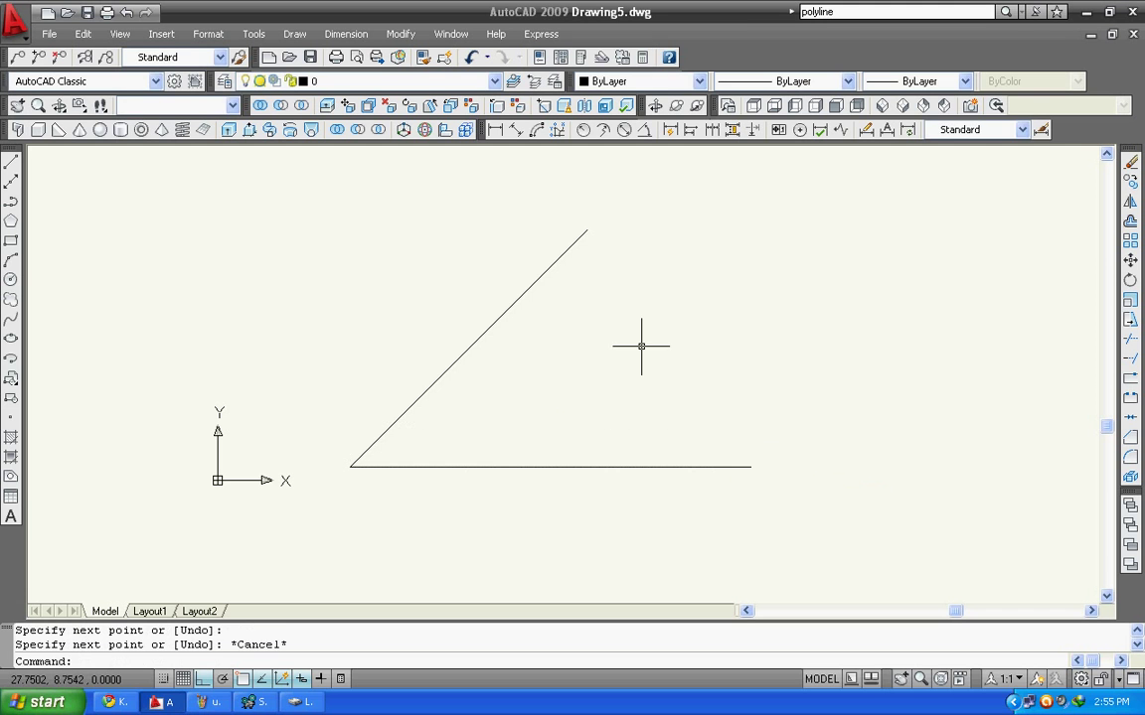
Add an angular dimension between the slanted line and the horizontal line, placed inside the angle.
left_click(644, 130)
left_click(466, 349)
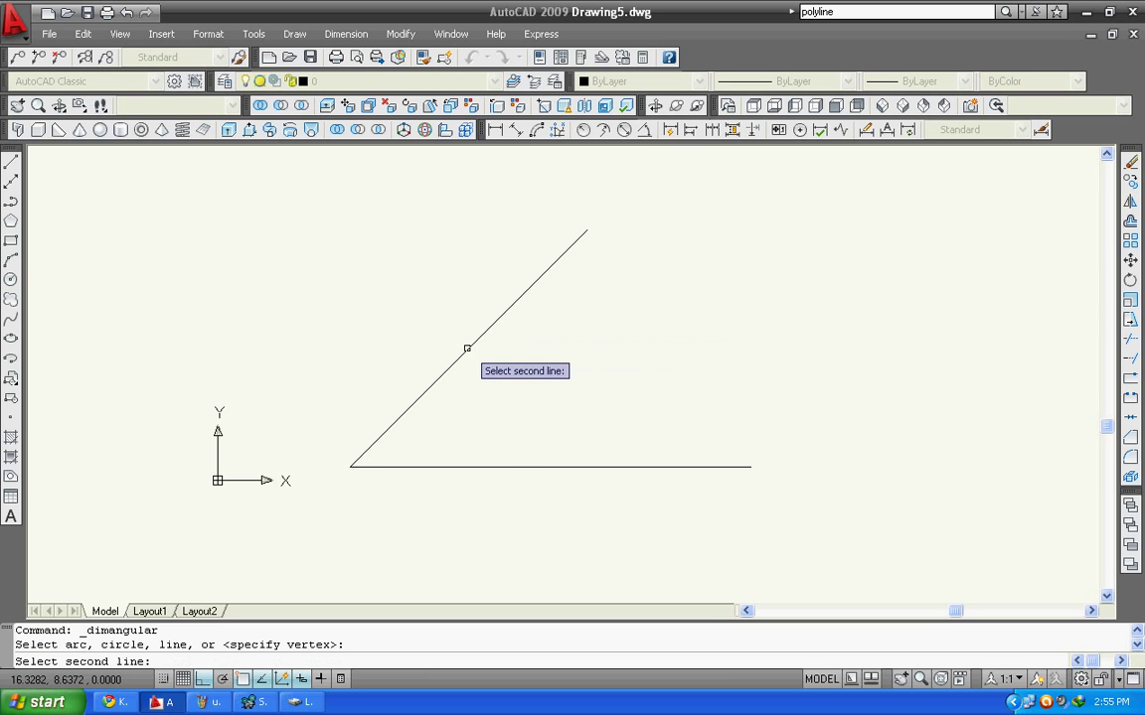
left_click(532, 466)
left_click(557, 413)
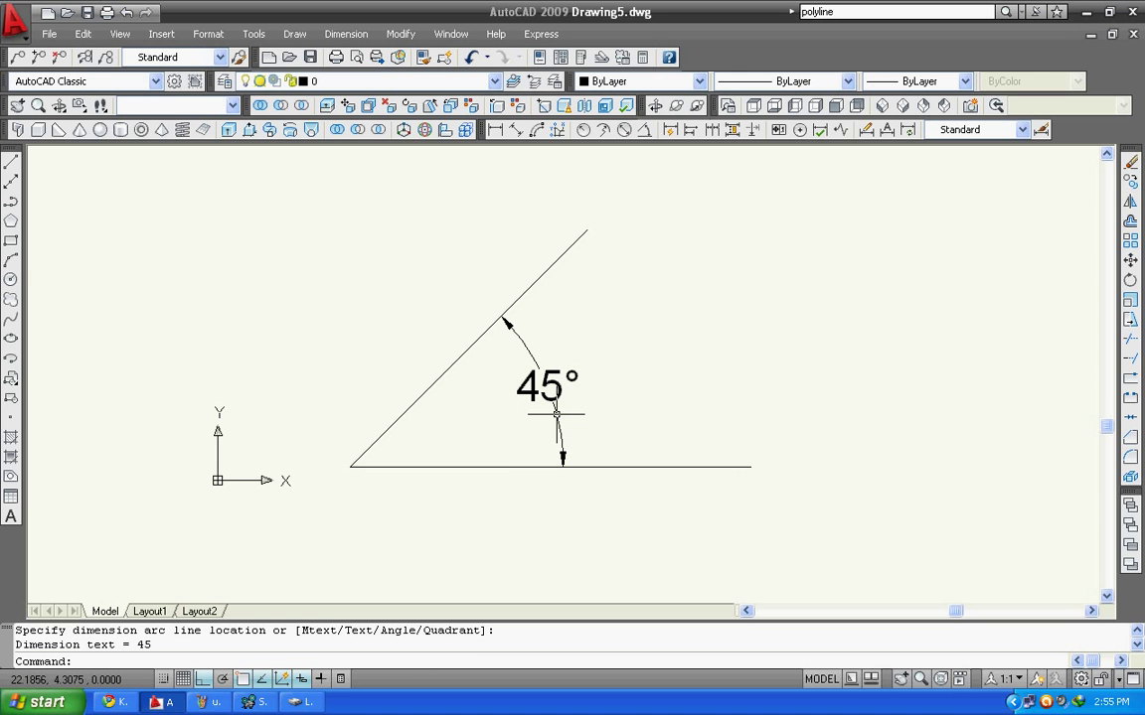
left_click(356, 38)
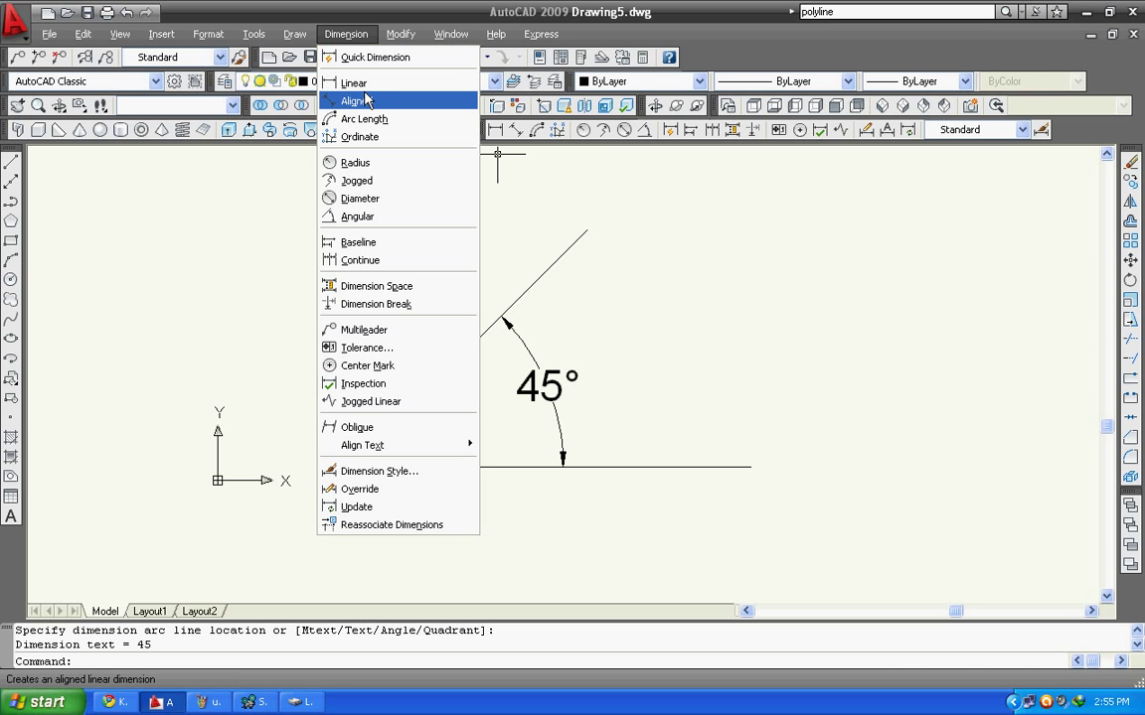
left_click(446, 218)
key("Escape")
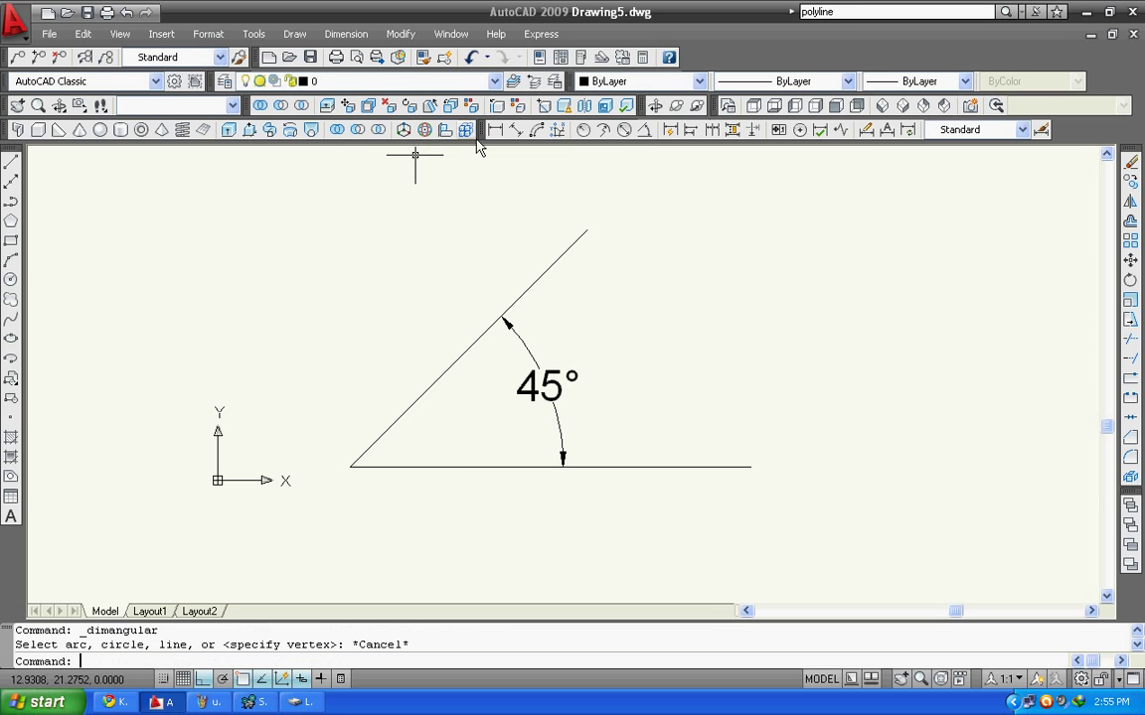
Add an aligned dimension for the slanted line between its two endpoints, placed on its upper side.
left_click(512, 130)
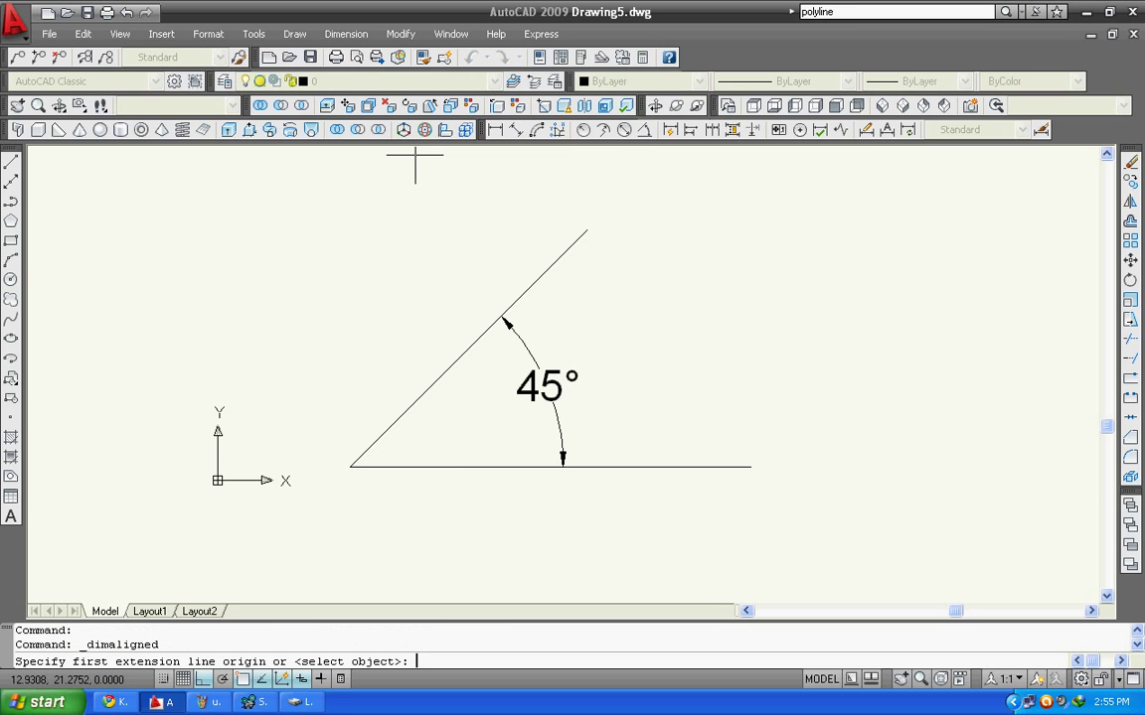
left_click(351, 464)
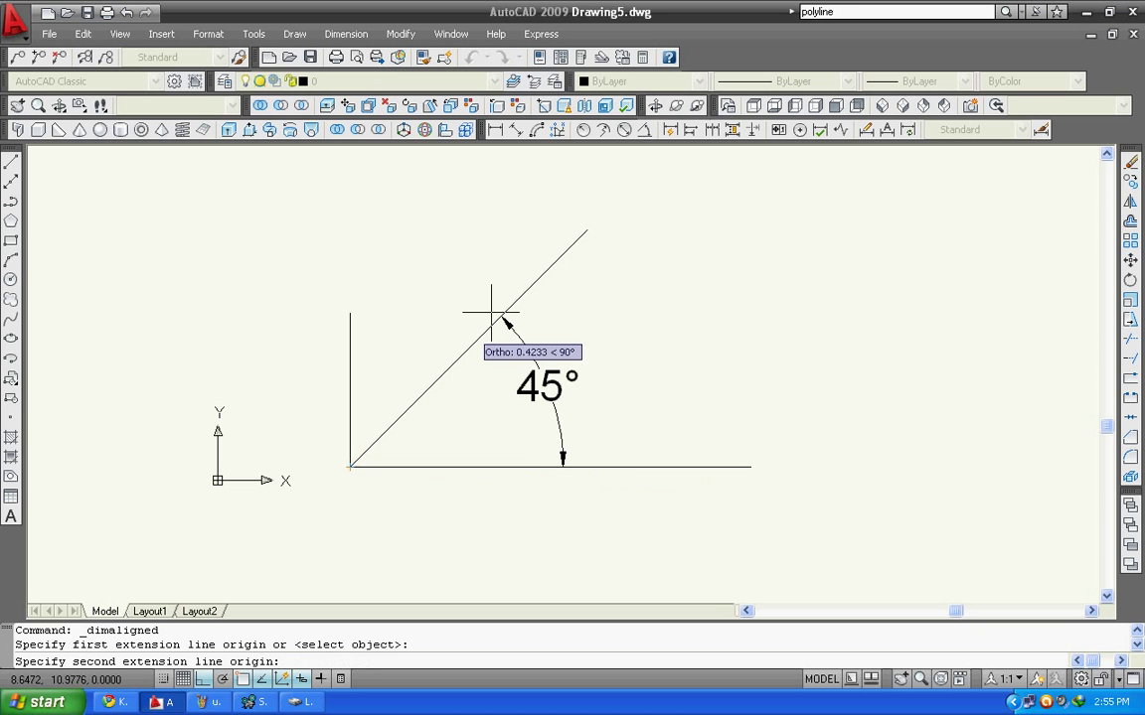
left_click(589, 227)
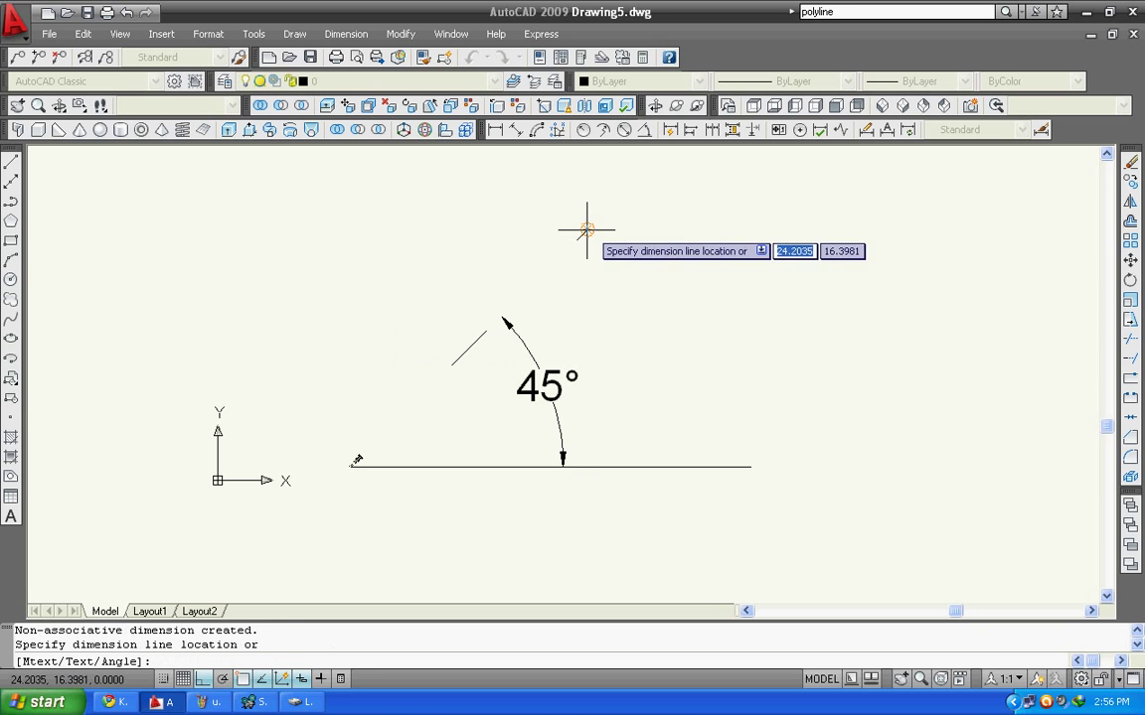
left_click(415, 255)
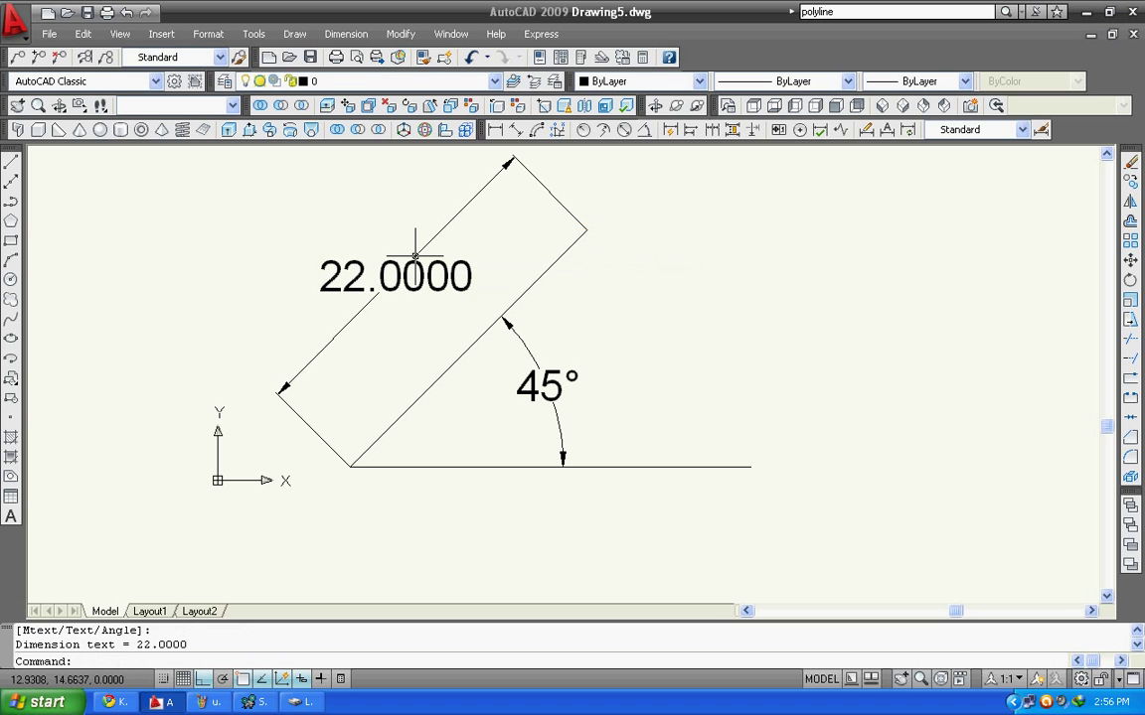
Erase the aligned dimension, both lines and the angular dimension to leave the drawing empty.
left_click(428, 266)
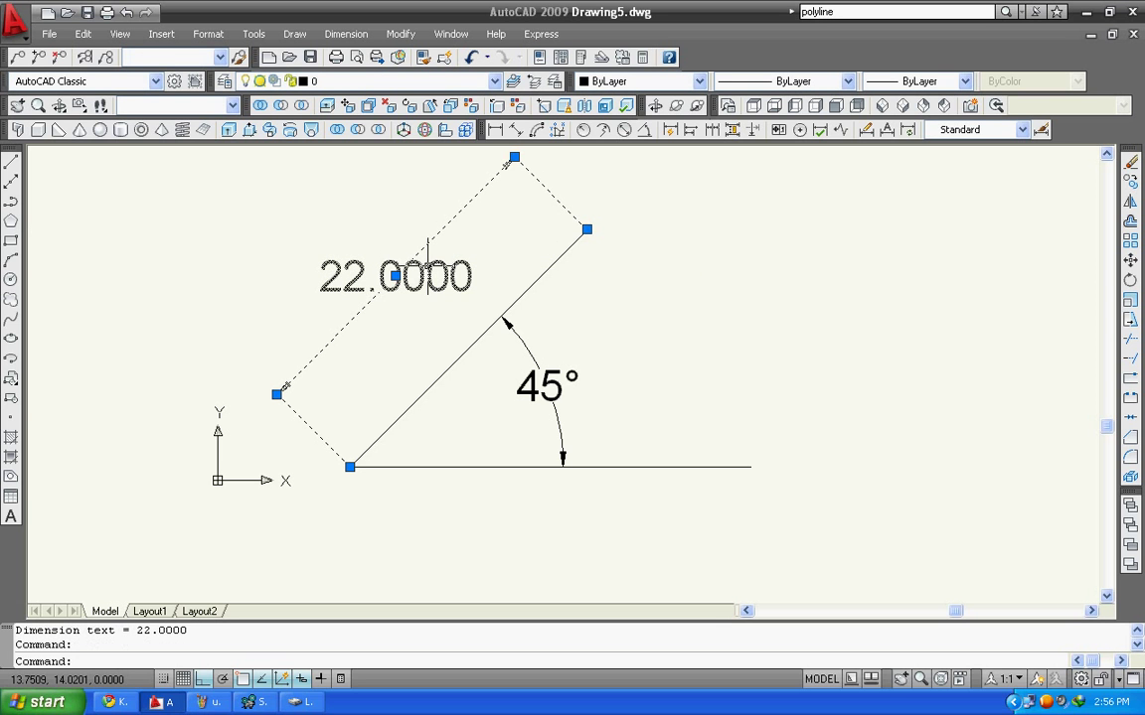
key("Delete")
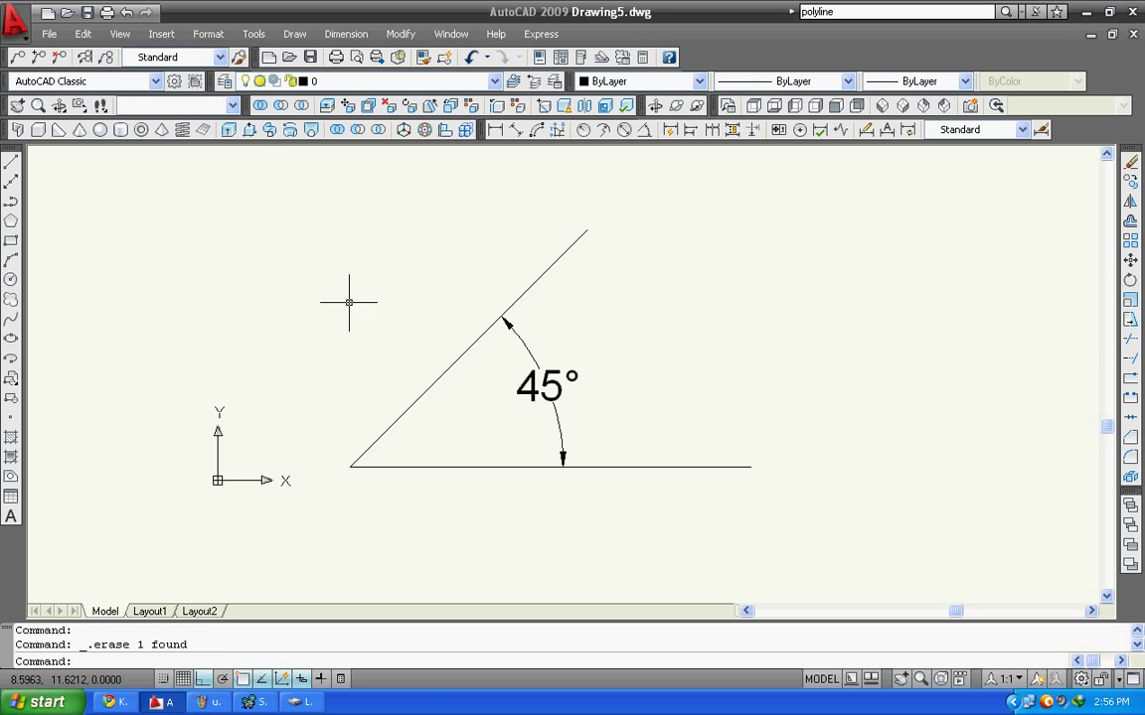
left_click(268, 171)
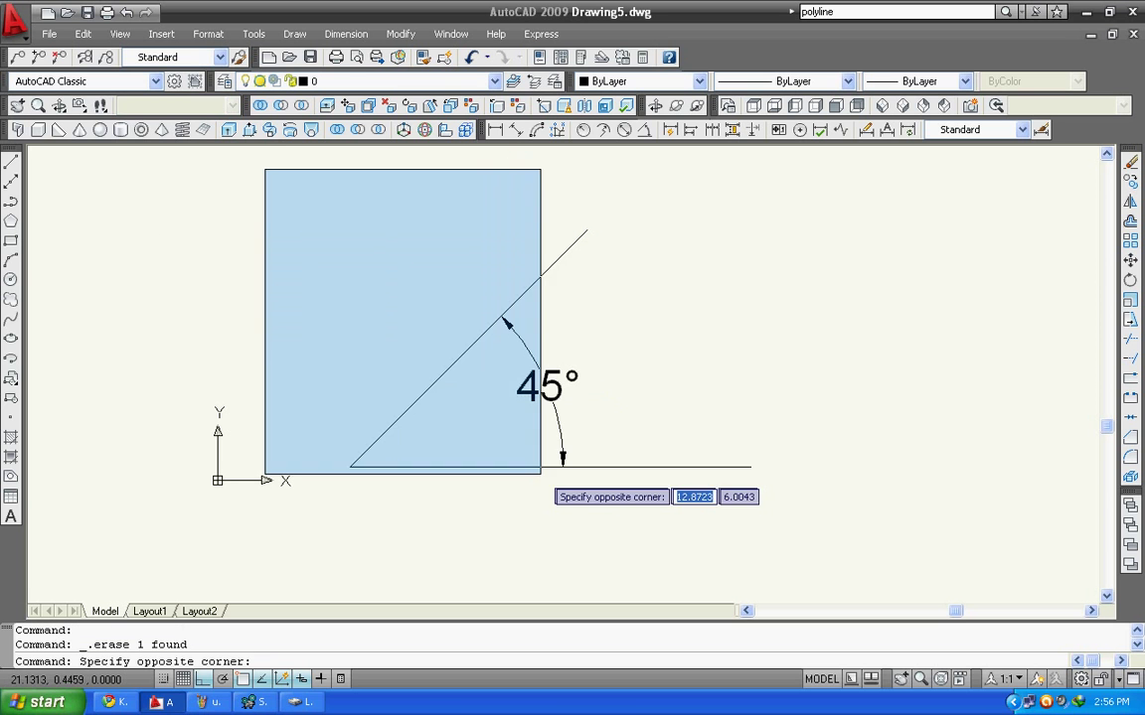
left_click(881, 569)
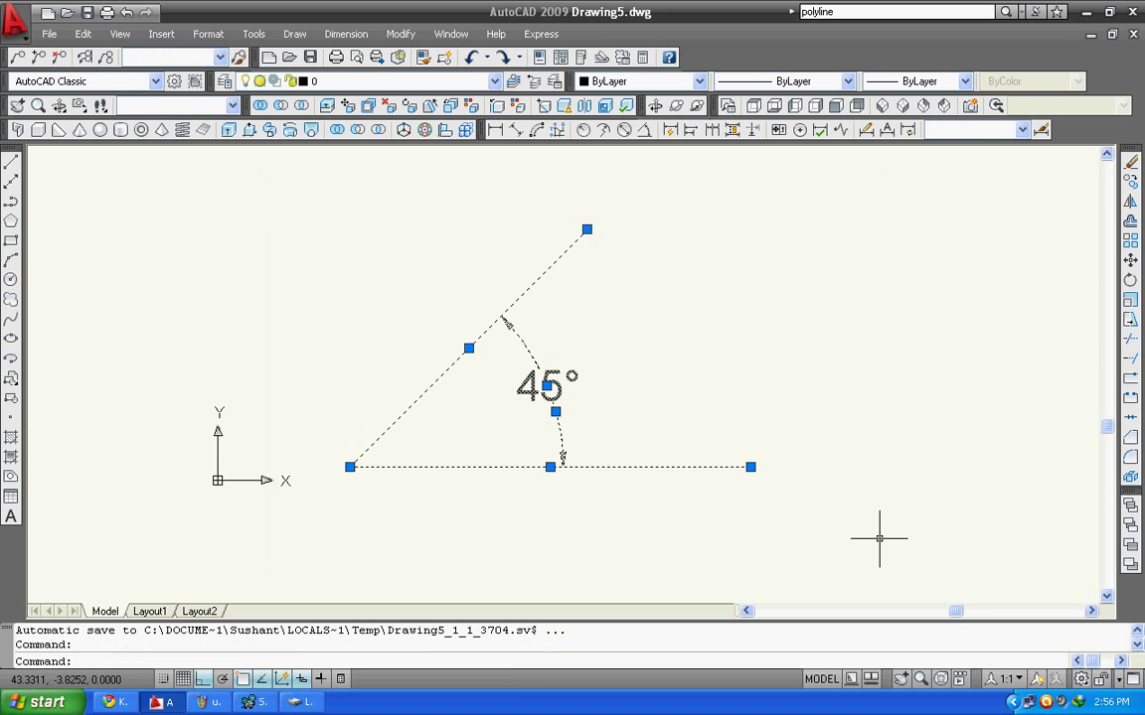
key("Delete")
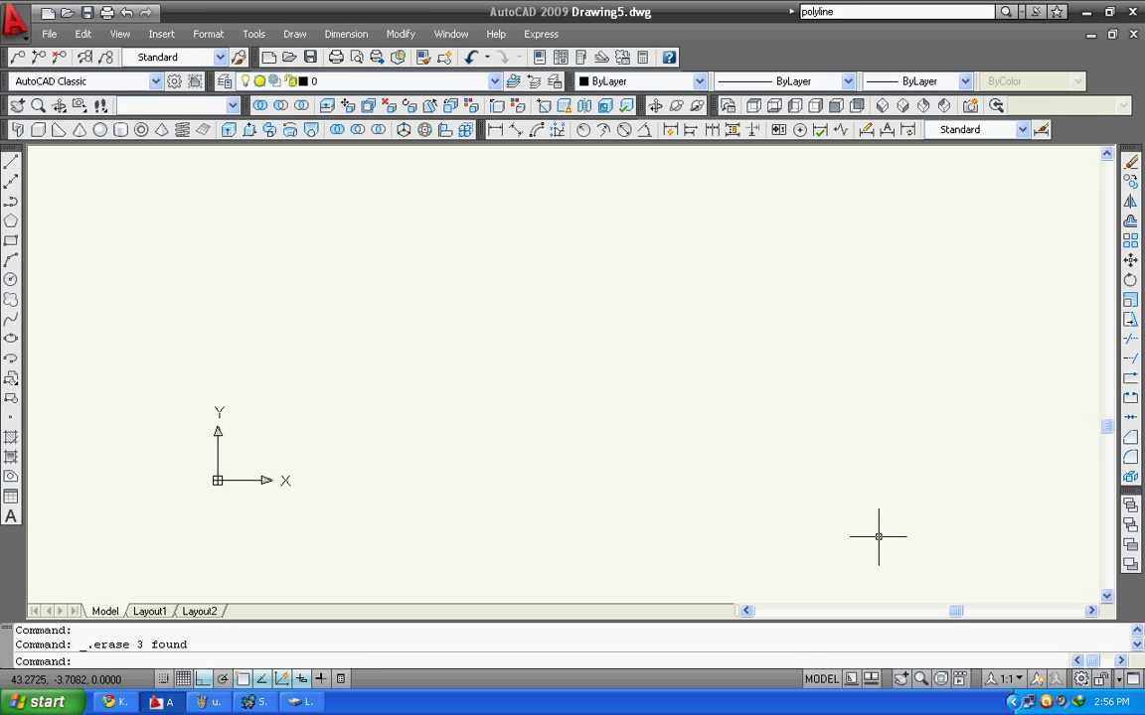
Start a polyline with an arc segment whose endpoint lies 3 units straight below the start point.
left_click(12, 200)
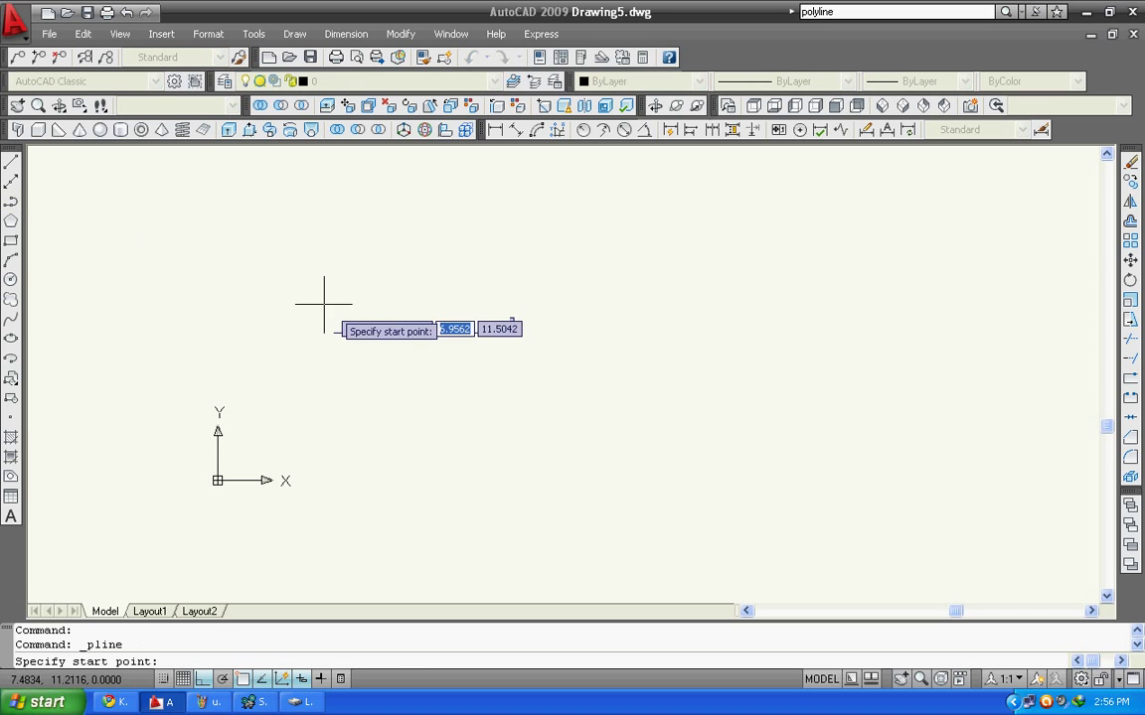
left_click(358, 324)
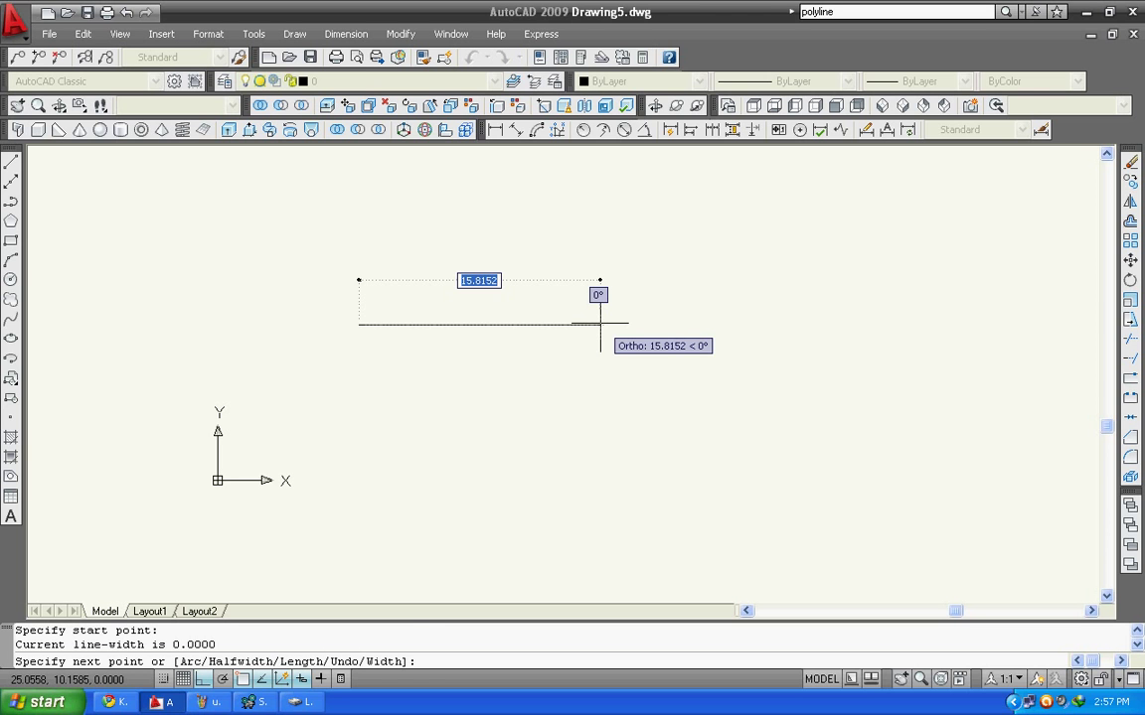
type("a")
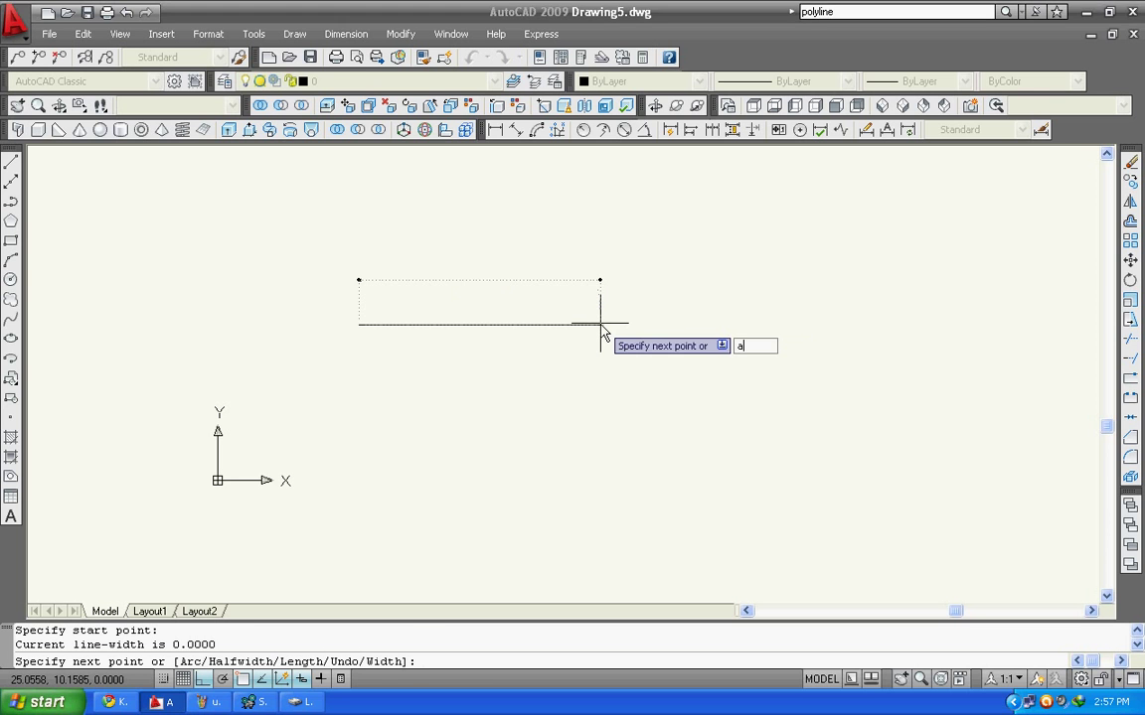
key("Return")
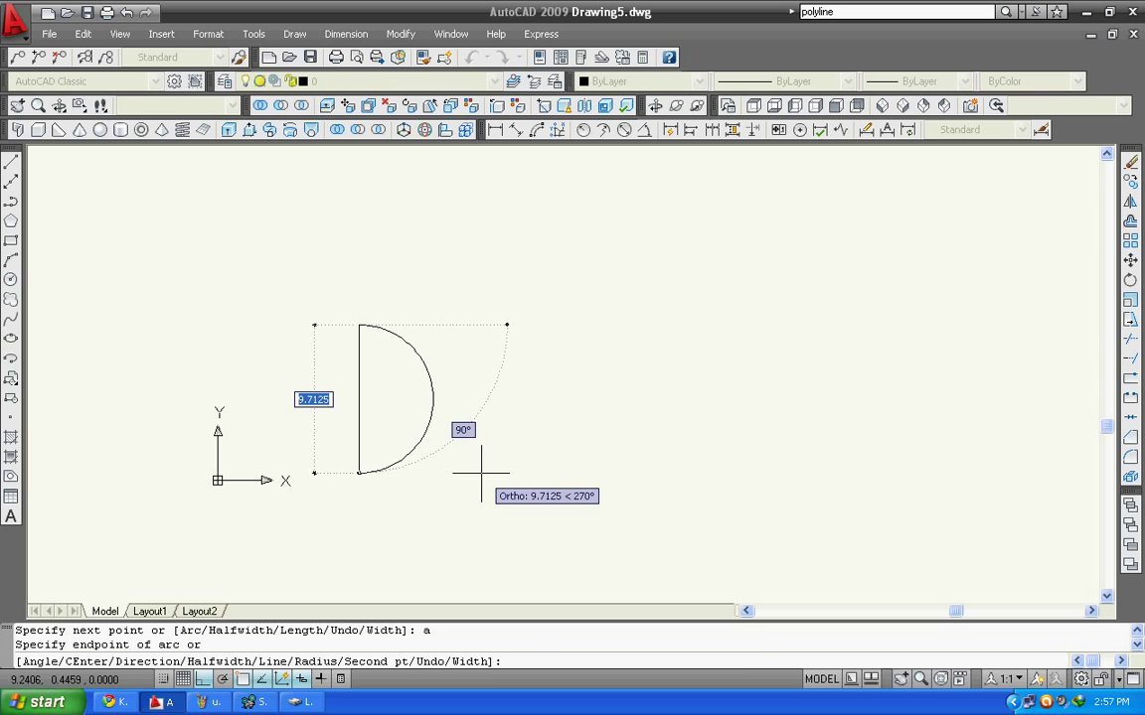
type("3")
key("Return")
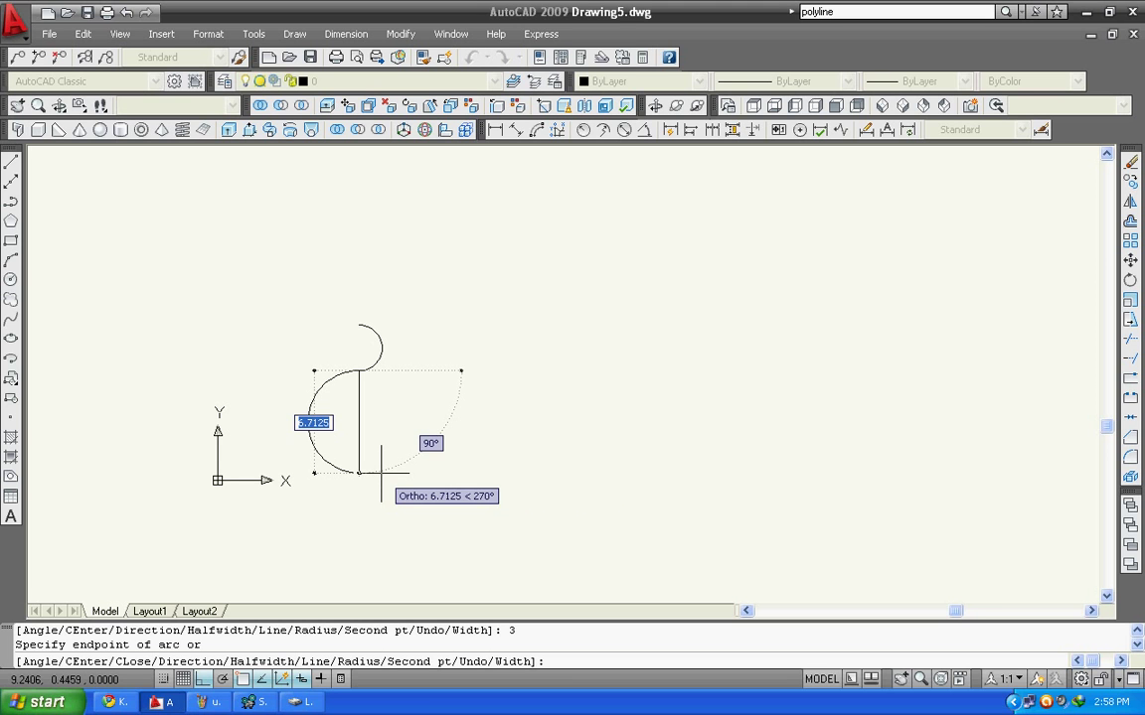
Switch the polyline to line segments and set a starting width of 2 and an ending width of 1.
type("l")
key("Return")
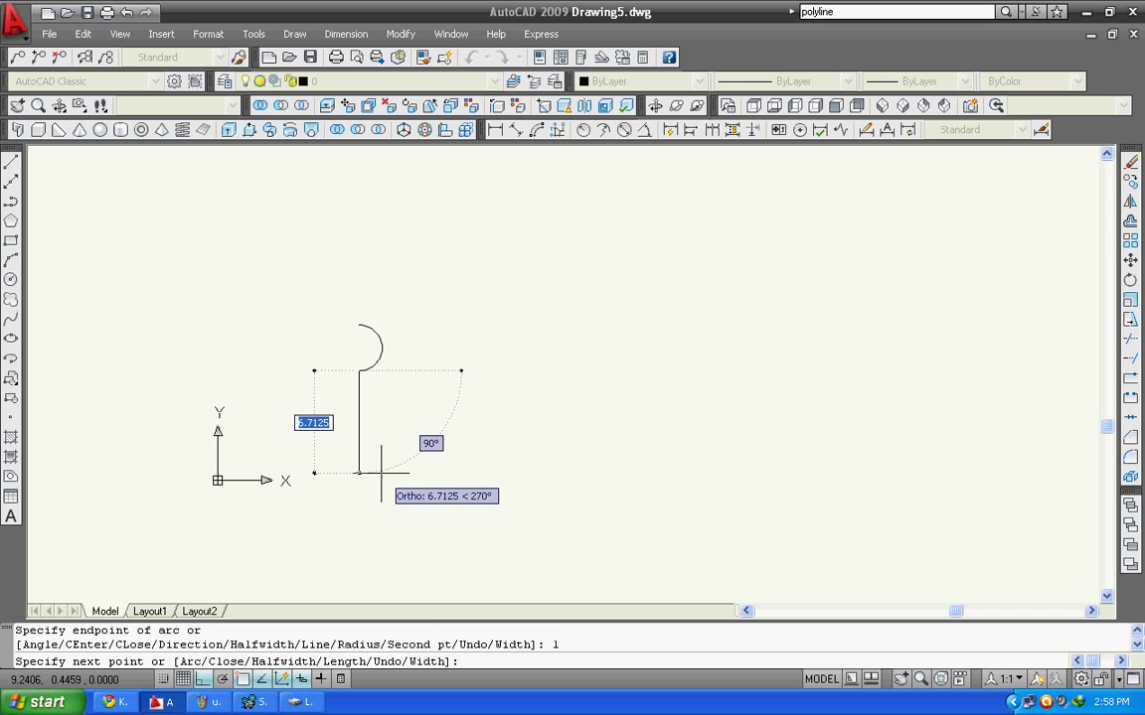
type("w")
key("Return")
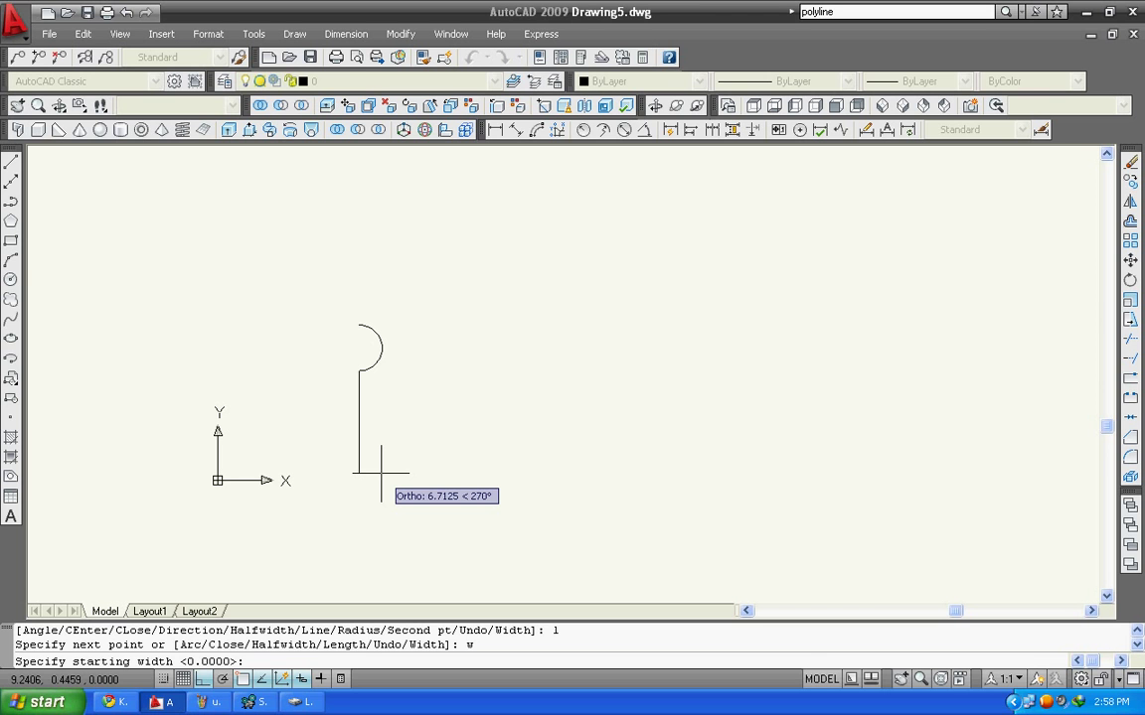
type("2")
key("Return")
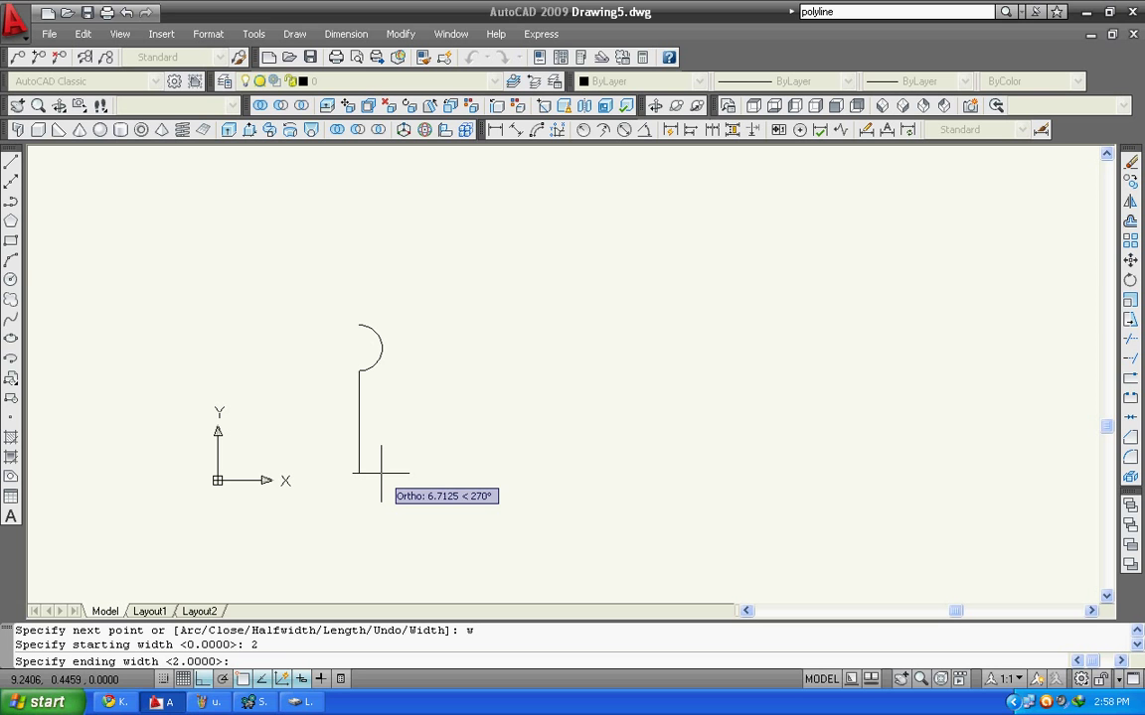
type("1")
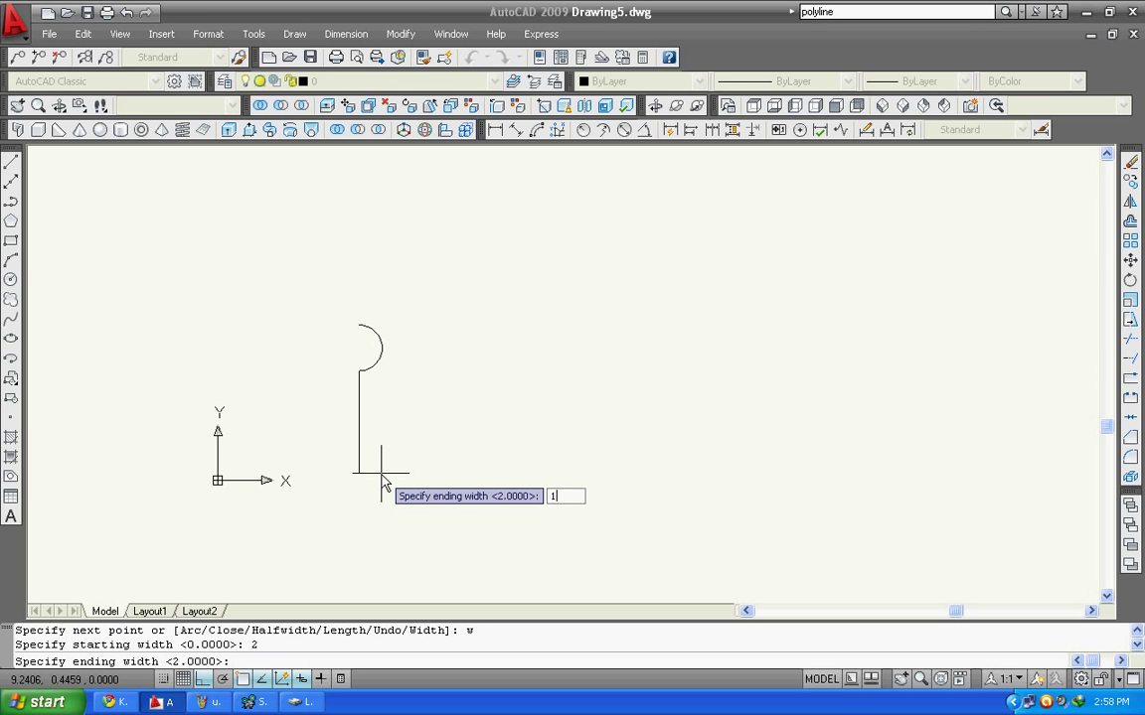
key("Return")
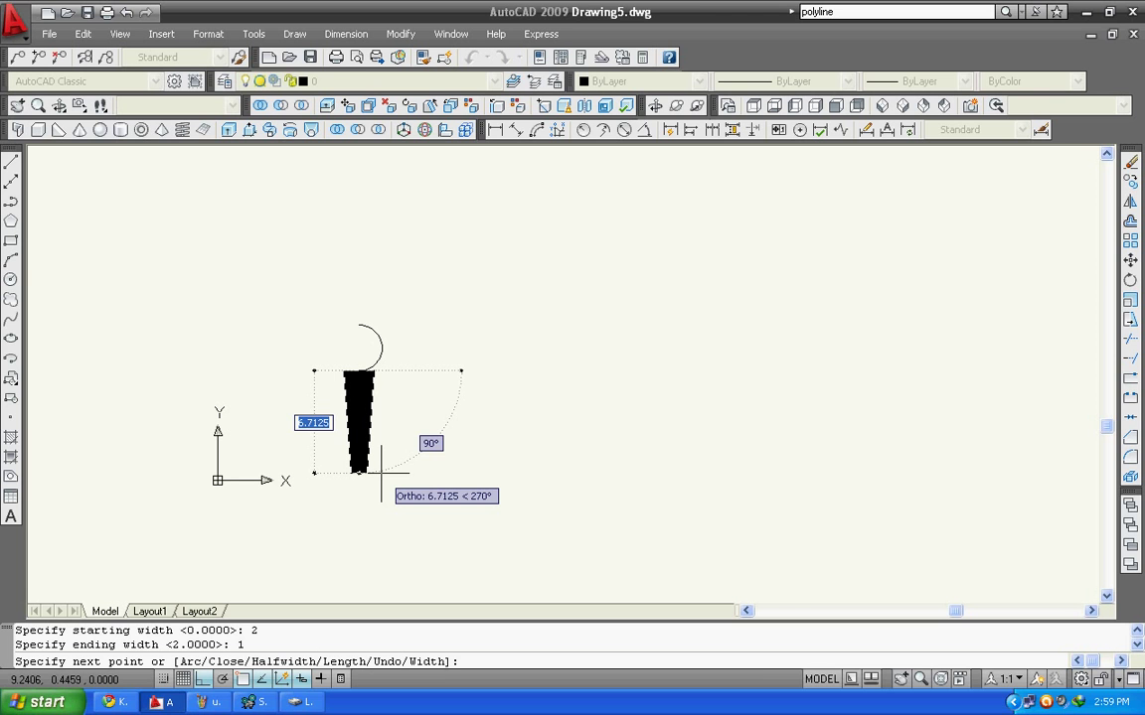
Reset the starting and ending widths to 0 and draw segments about 7 units straight down and about 13 units to the right.
type("w")
key("Return")
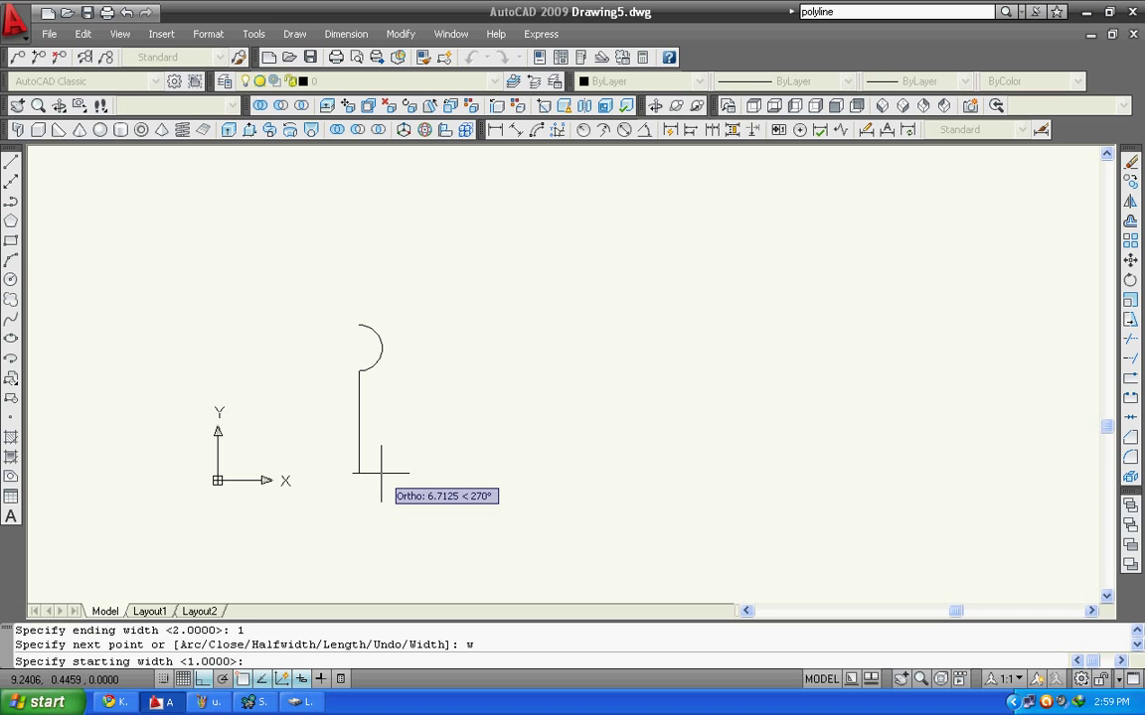
type("0")
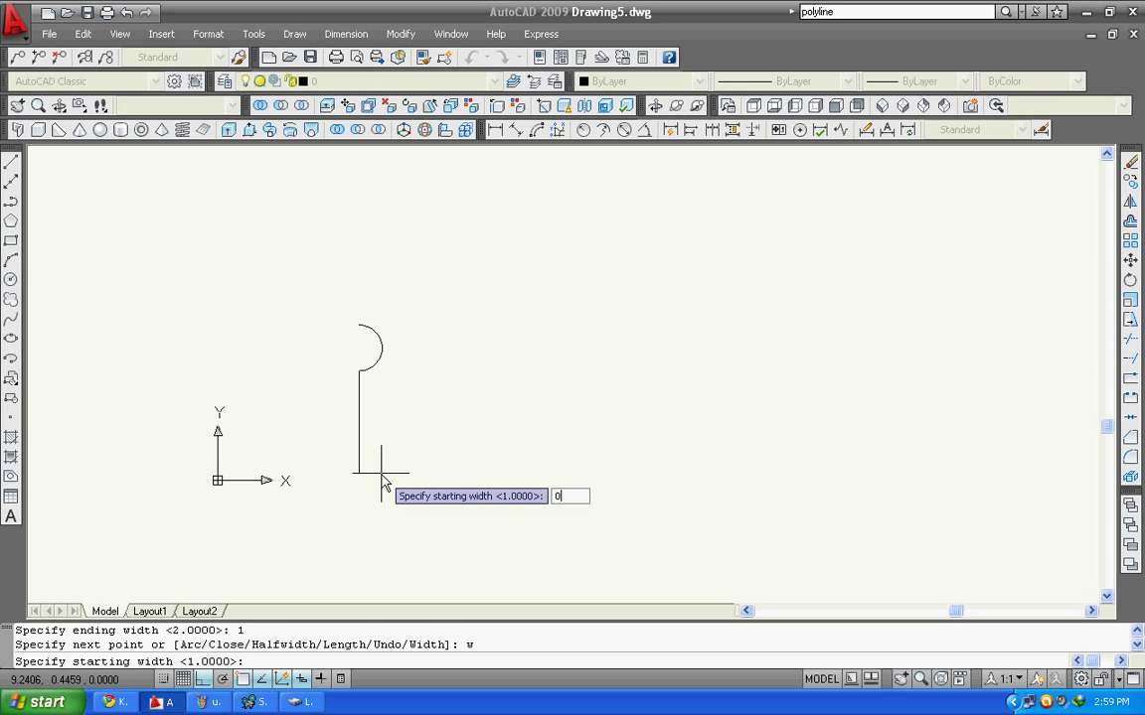
key("Return")
type("0")
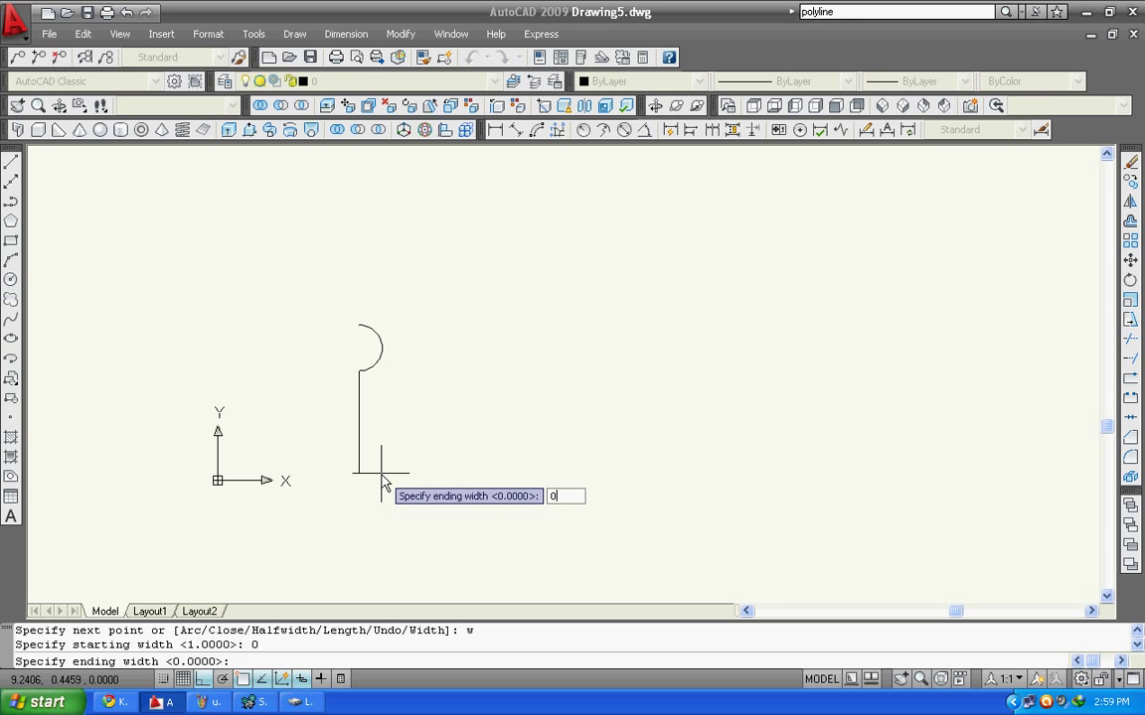
key("Return")
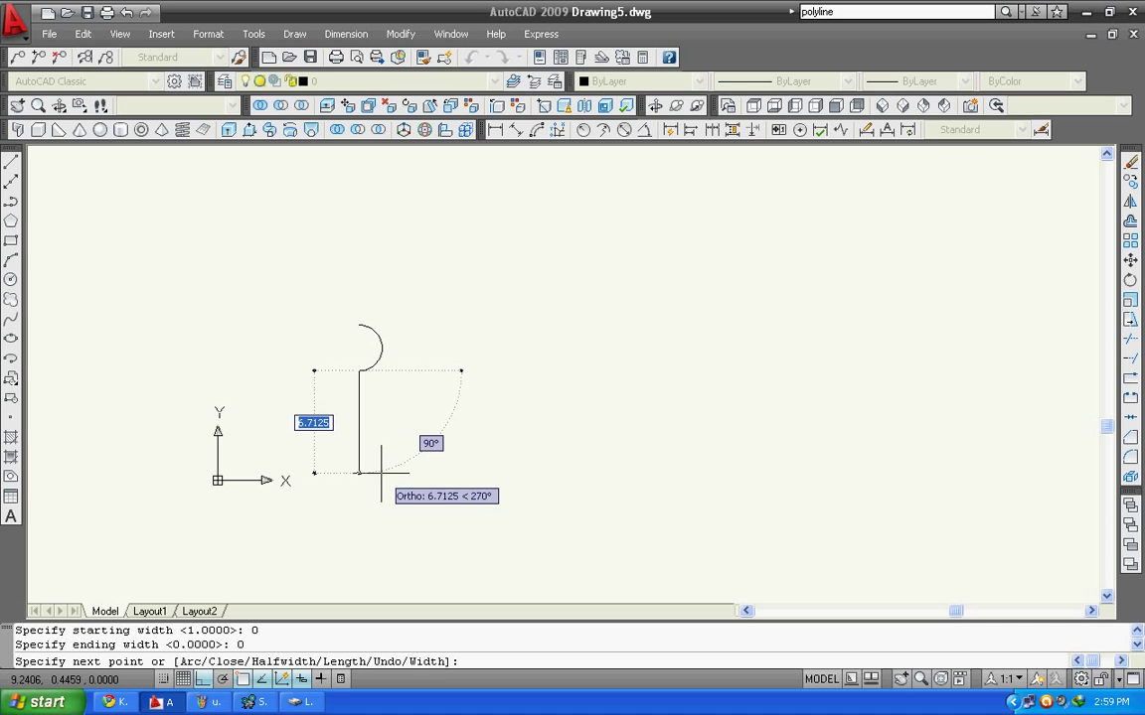
left_click(384, 482)
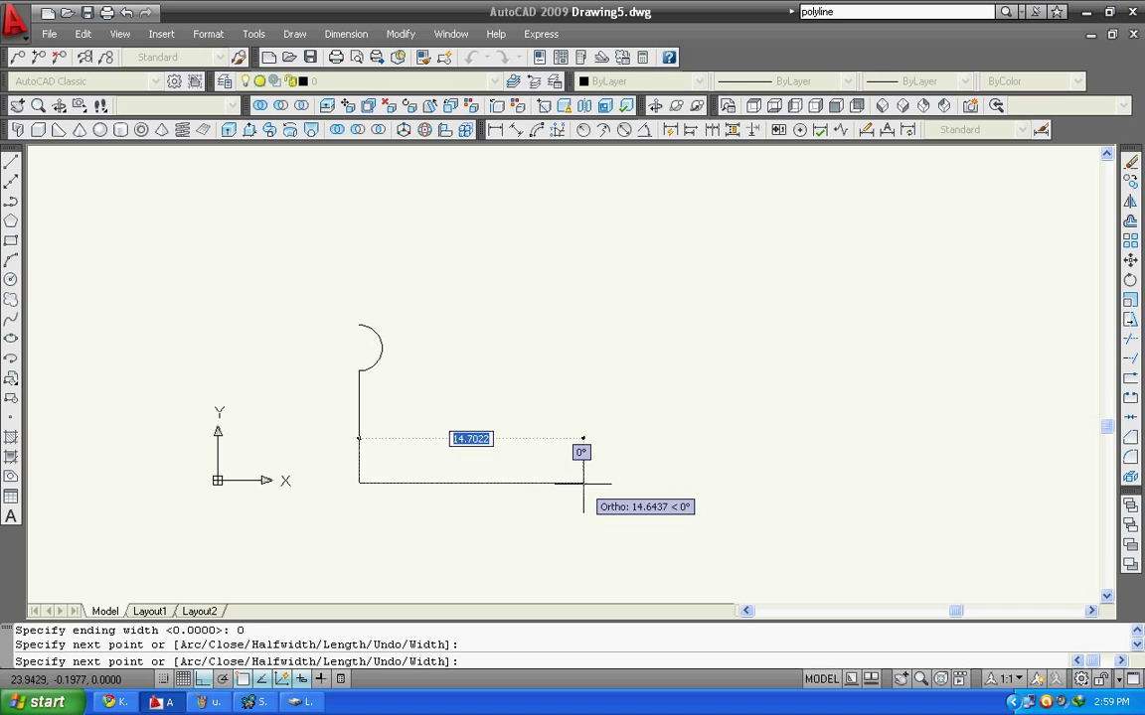
left_click(555, 477)
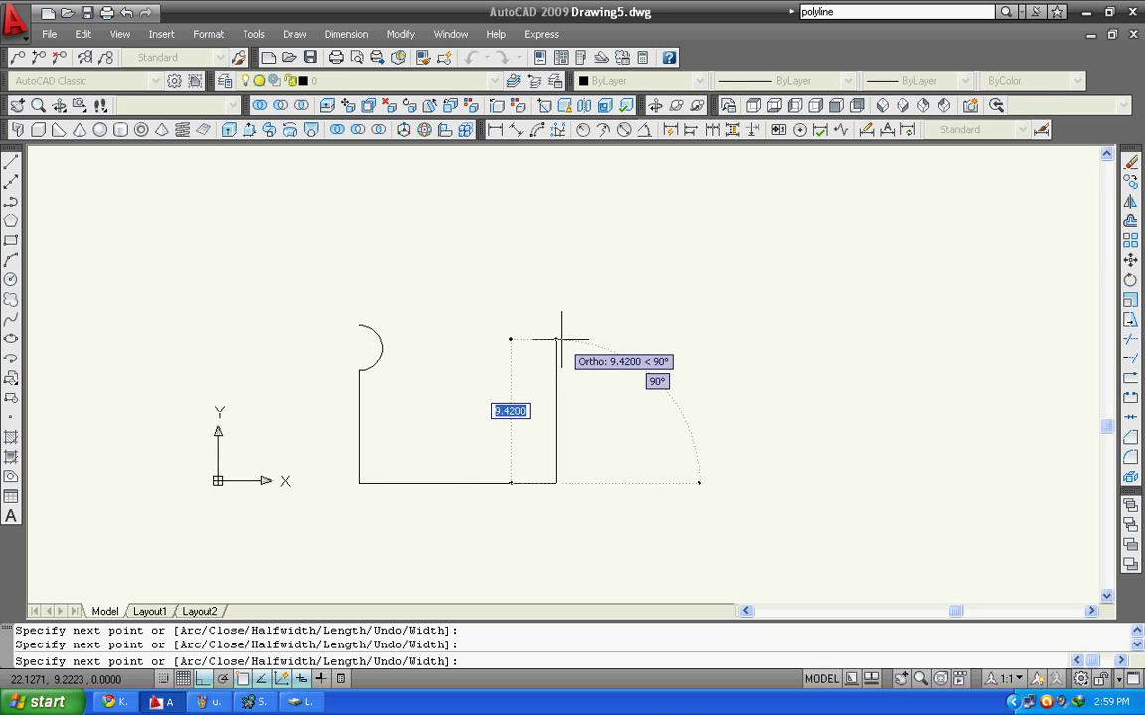
Set the next segment's starting and ending widths to 2 and end the polyline without placing that segment.
type("w")
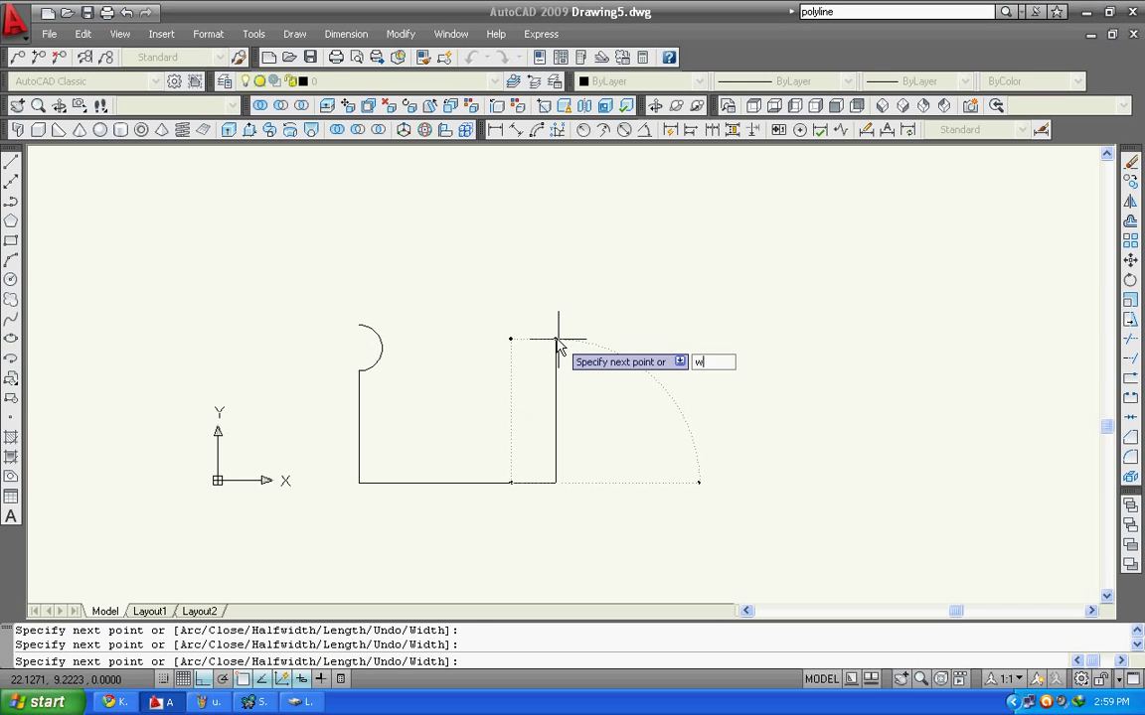
key("Return")
type("2")
key("Return")
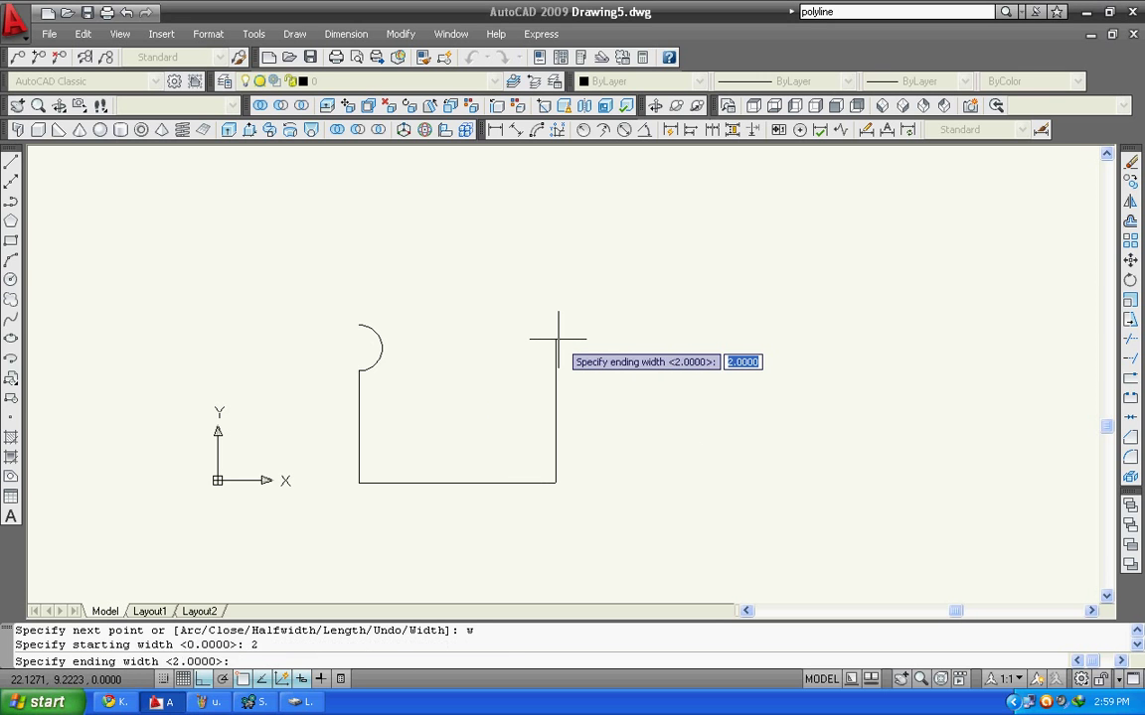
key("Return")
key("Escape")
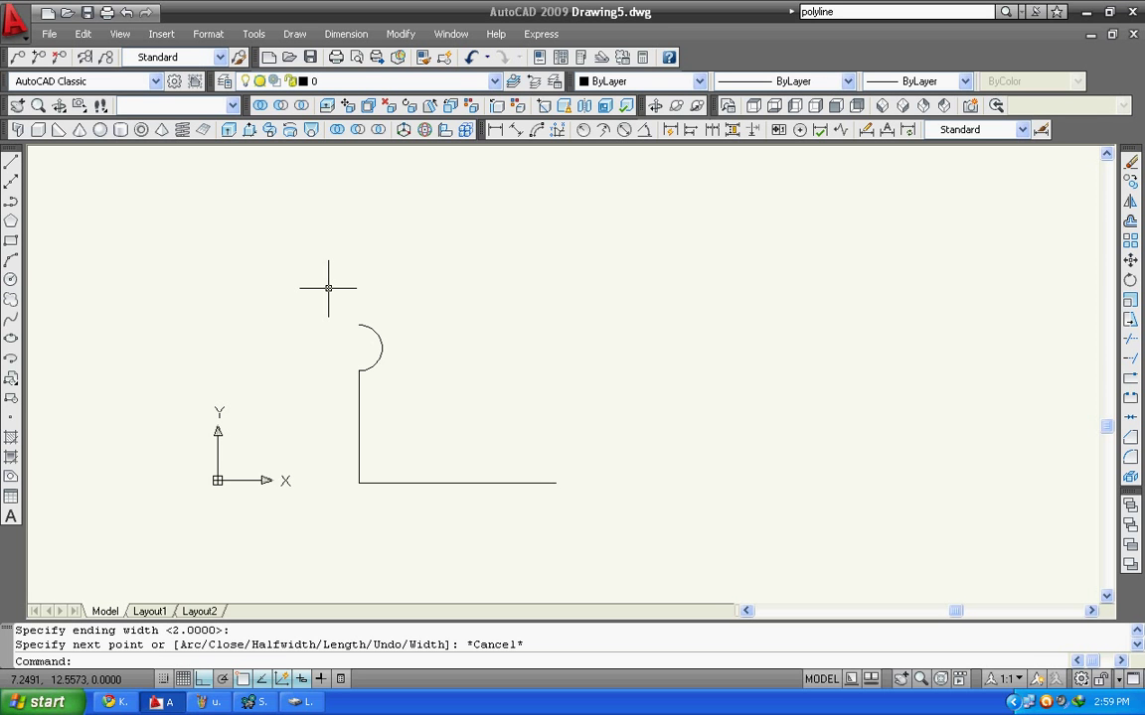
Draw a separate zero-width polyline about 12 units straight up from the right end of the horizontal segment.
left_click(11, 202)
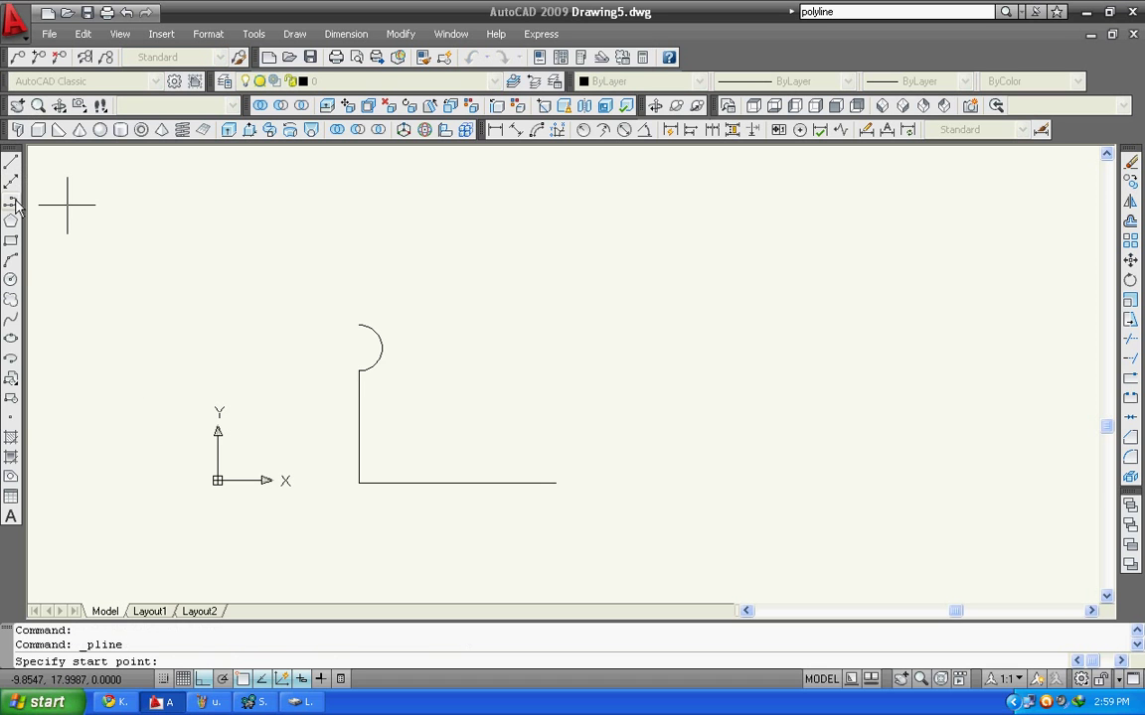
left_click(555, 483)
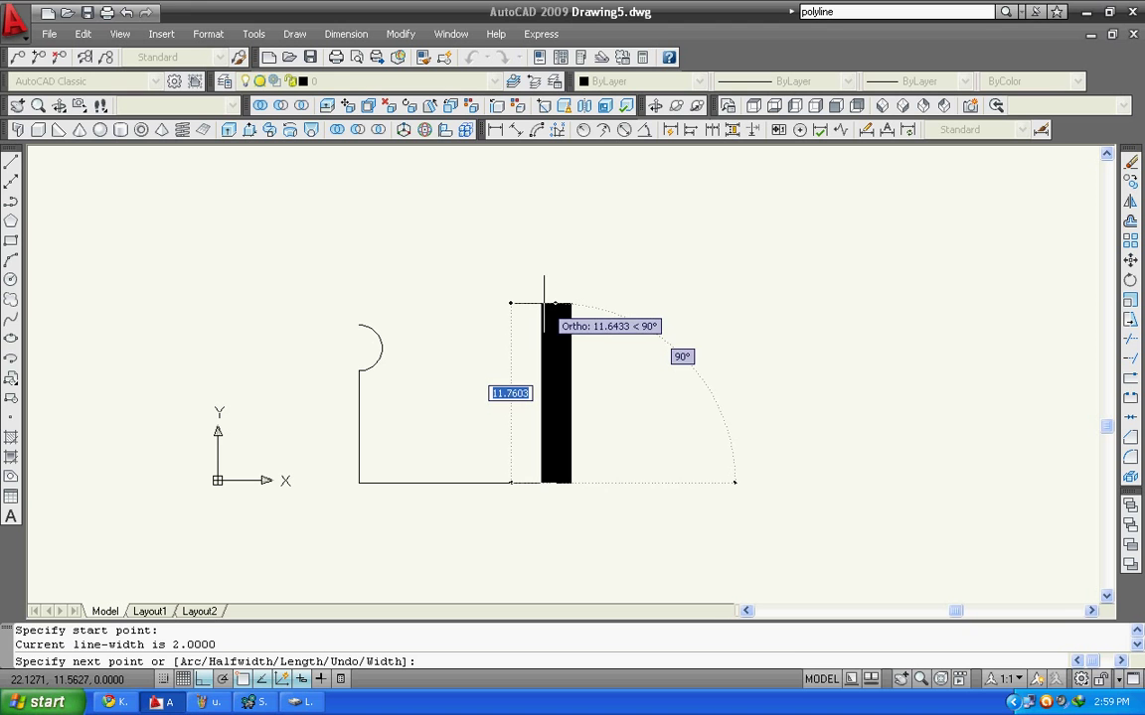
type("w")
key("Return")
type("00")
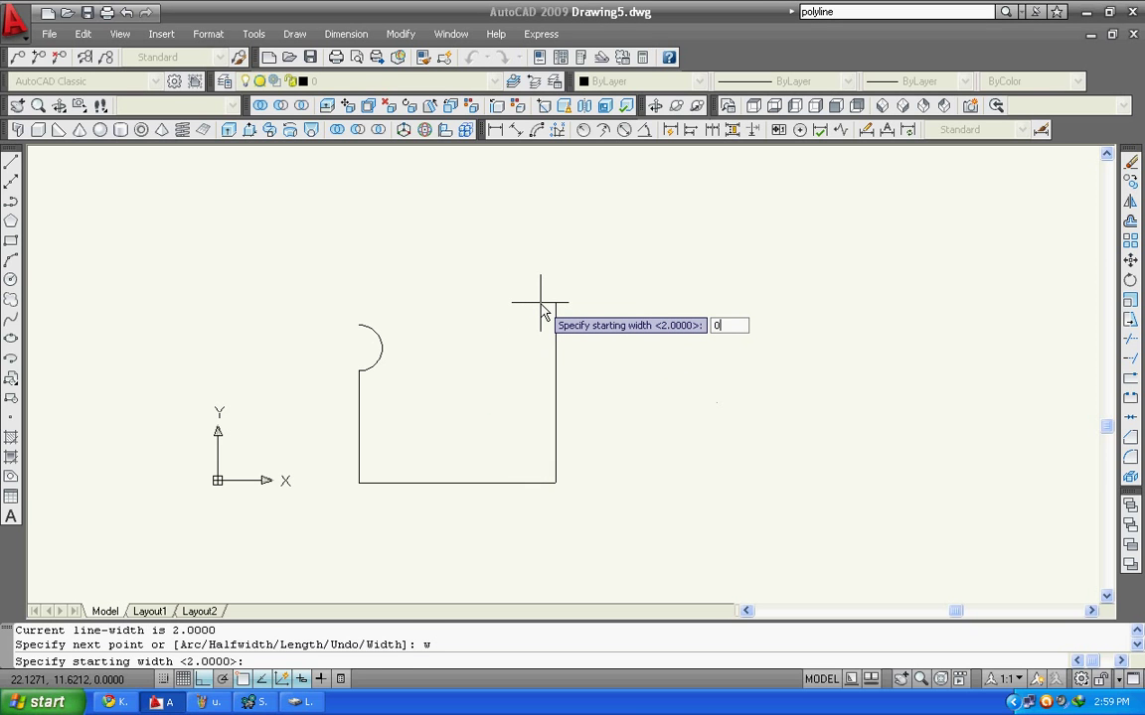
key("BackSpace")
key("Return")
key("Return")
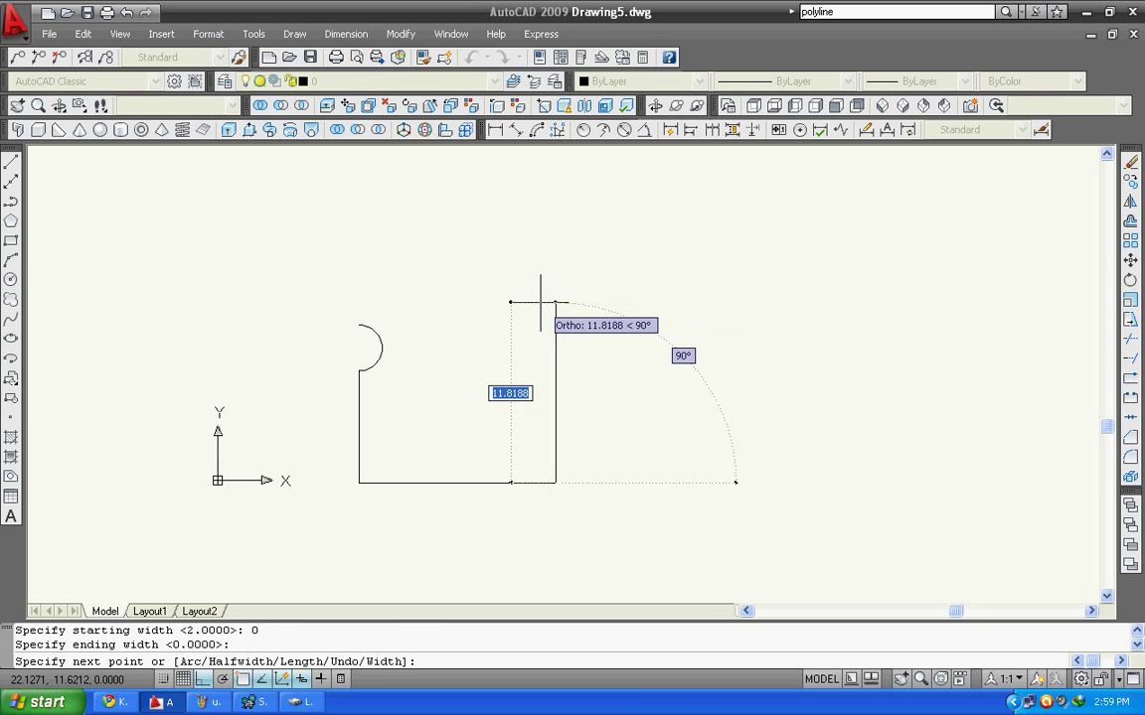
left_click(555, 297)
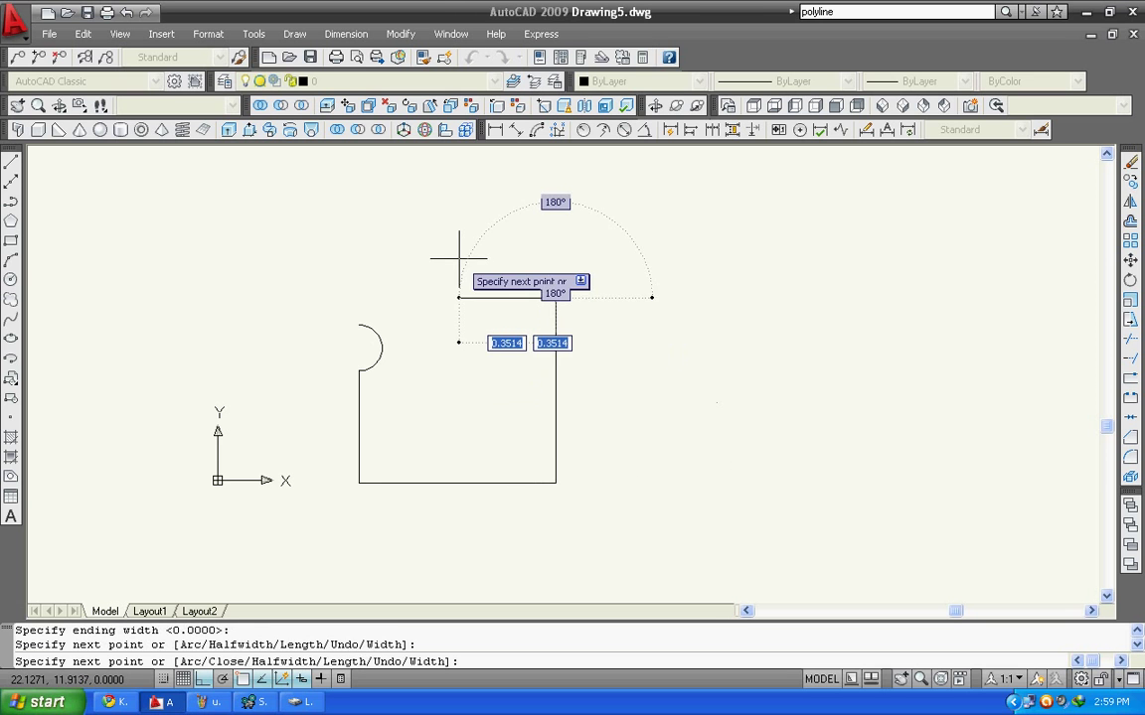
key("Escape")
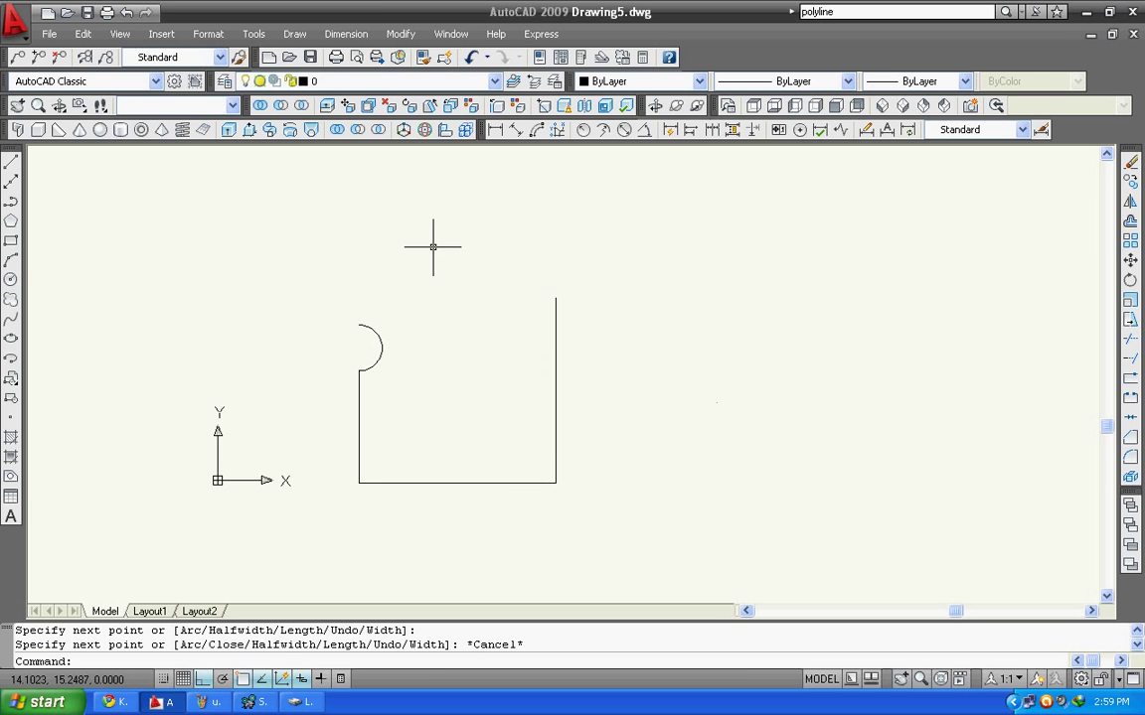
Edit the arc-and-line polyline with PEDIT, closing it and opening it again.
type("pedit")
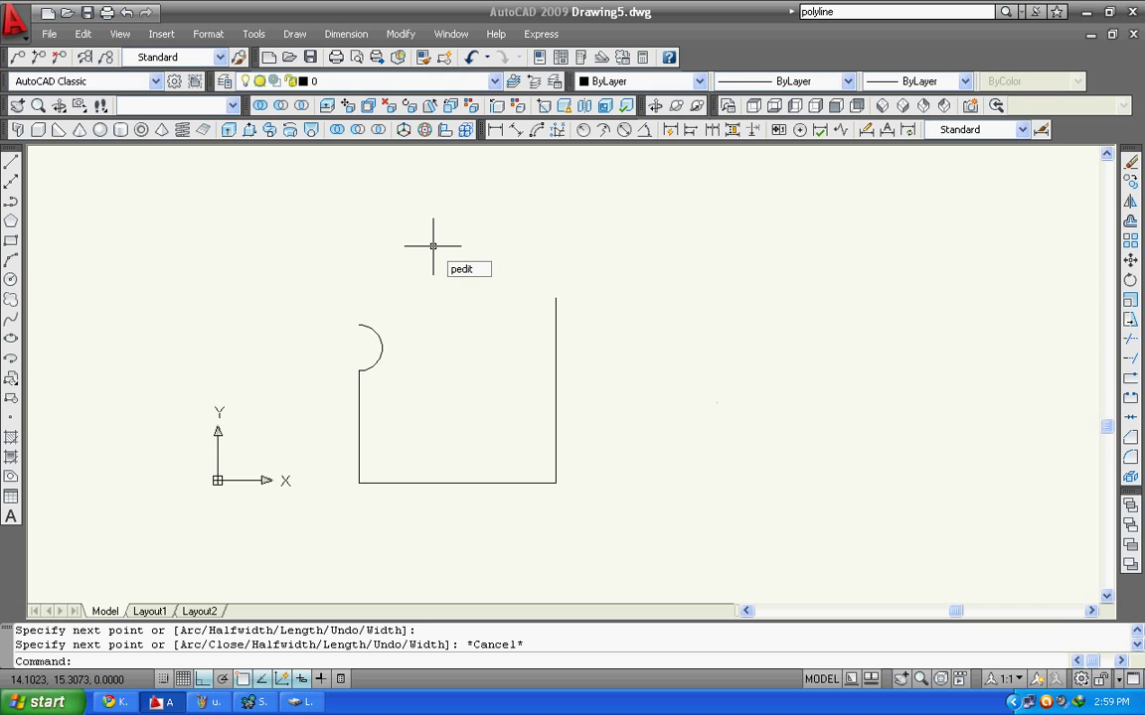
key("Return")
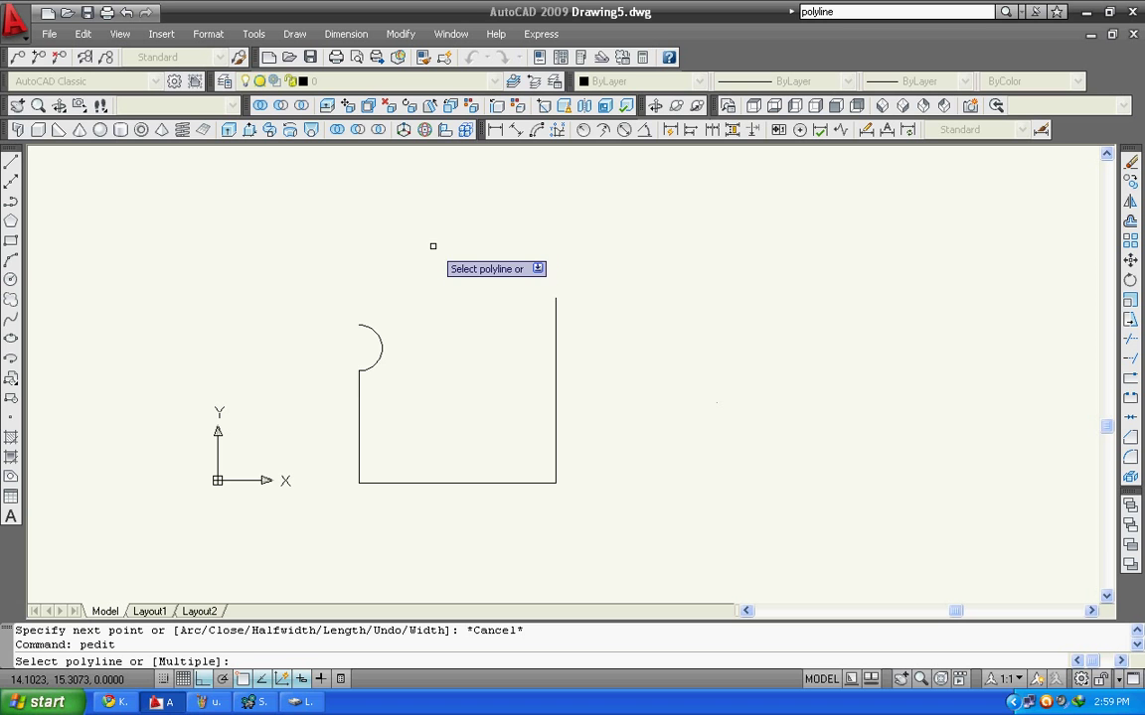
left_click(359, 399)
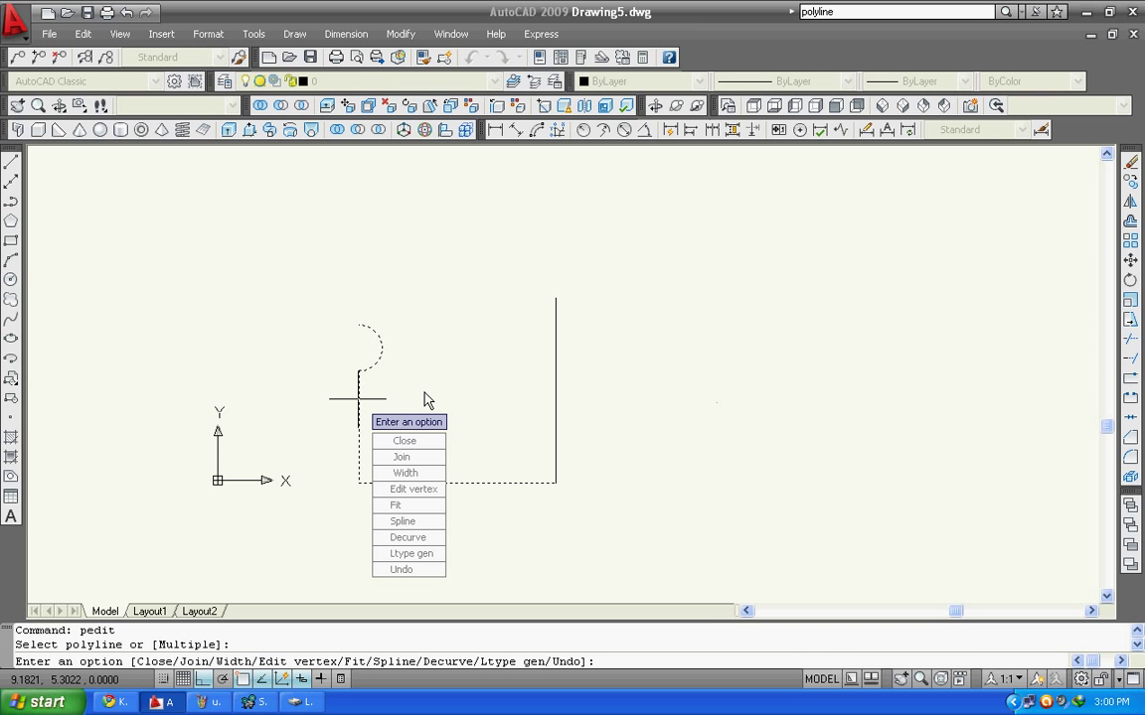
left_click(418, 444)
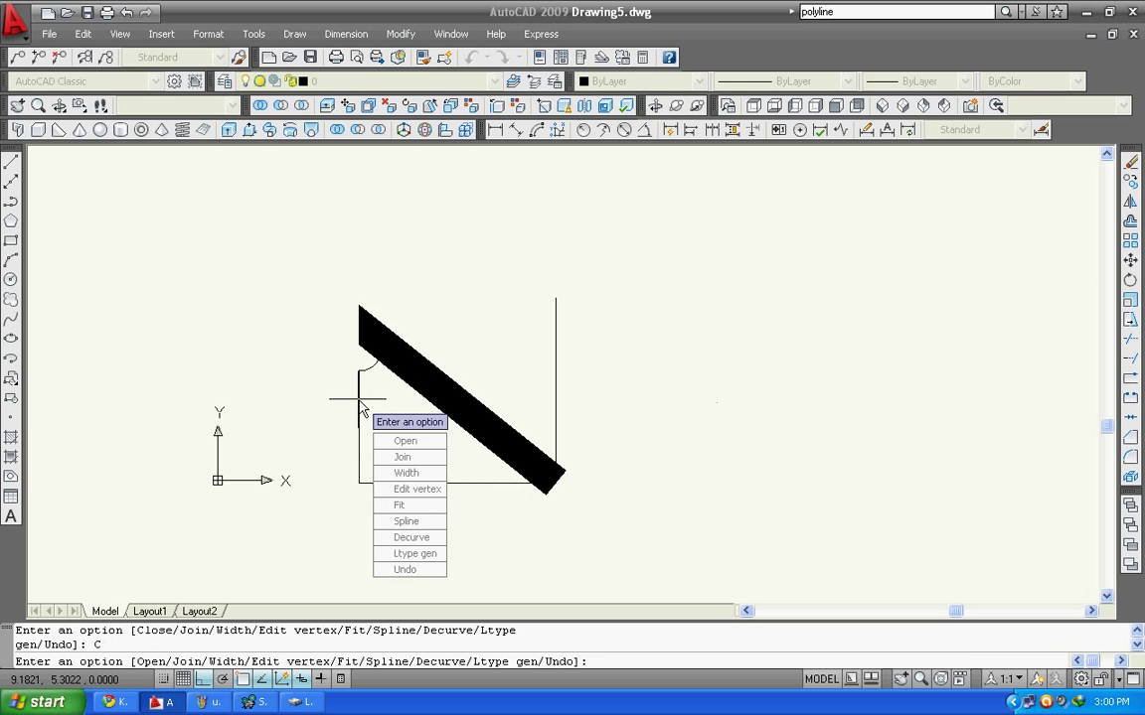
left_click(438, 443)
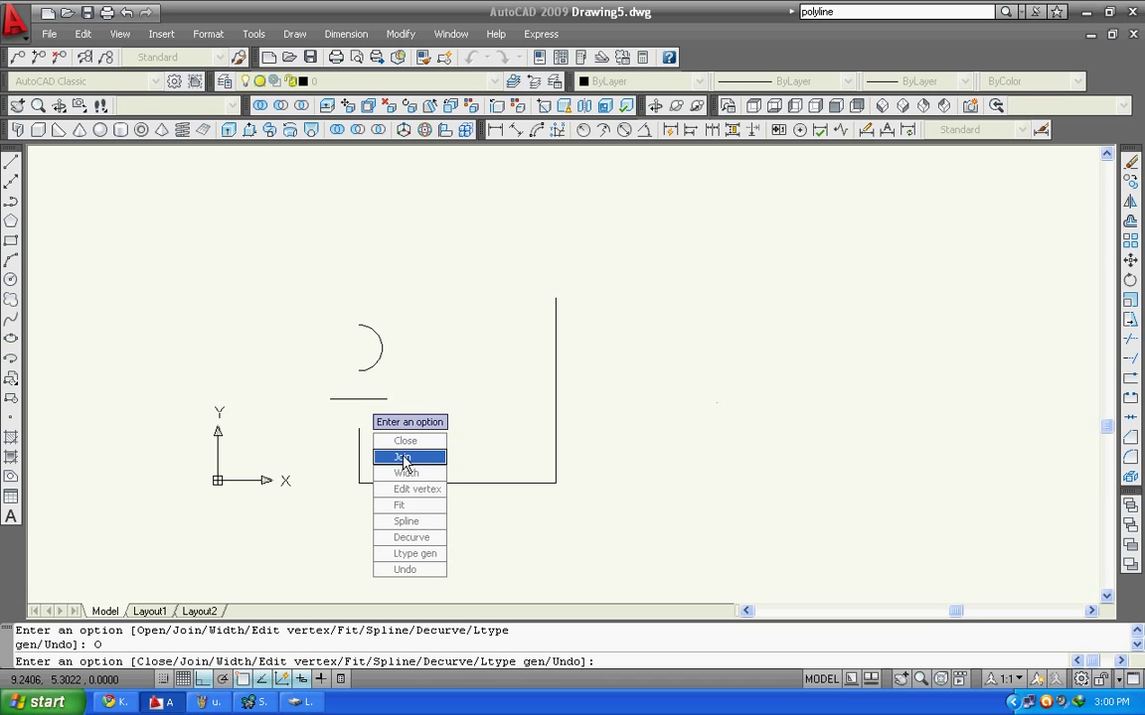
Join the separate vertical polyline on the right to the arc-and-line polyline.
left_click(402, 458)
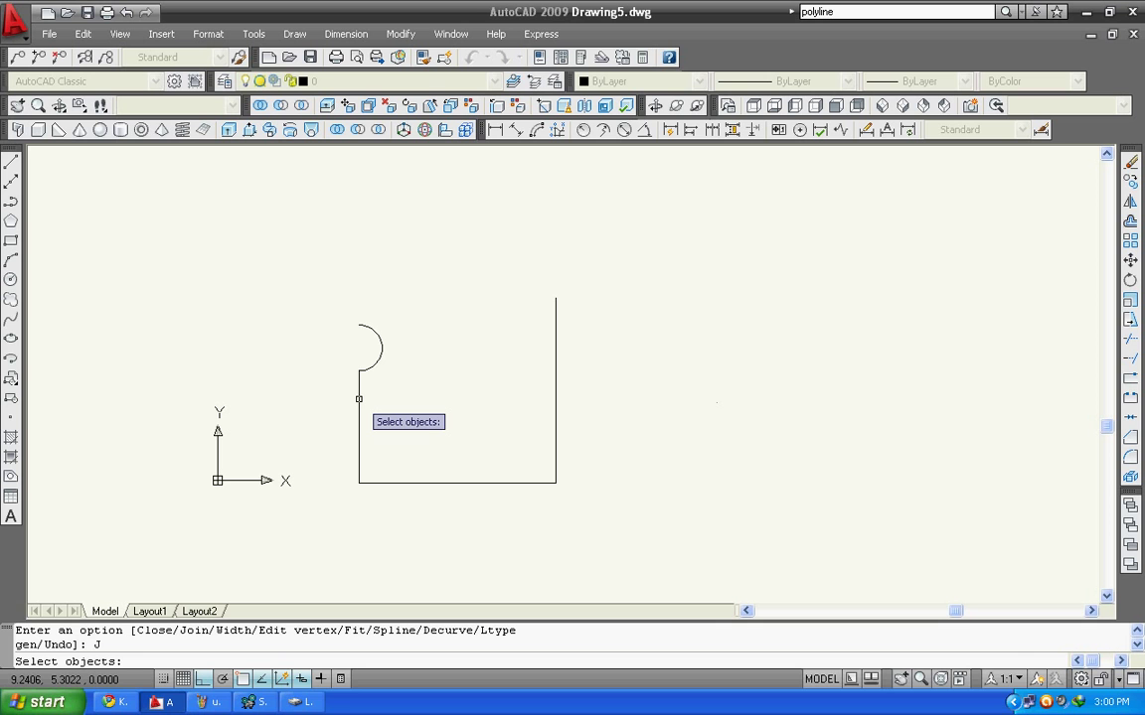
left_click(359, 398)
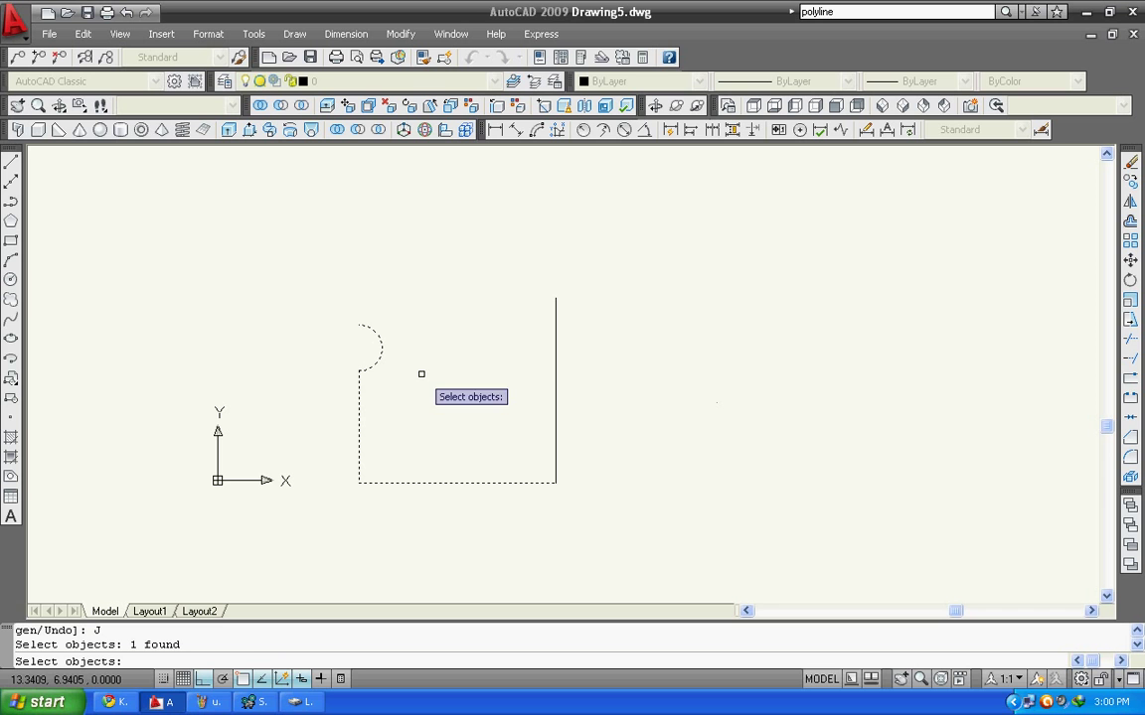
left_click(558, 385)
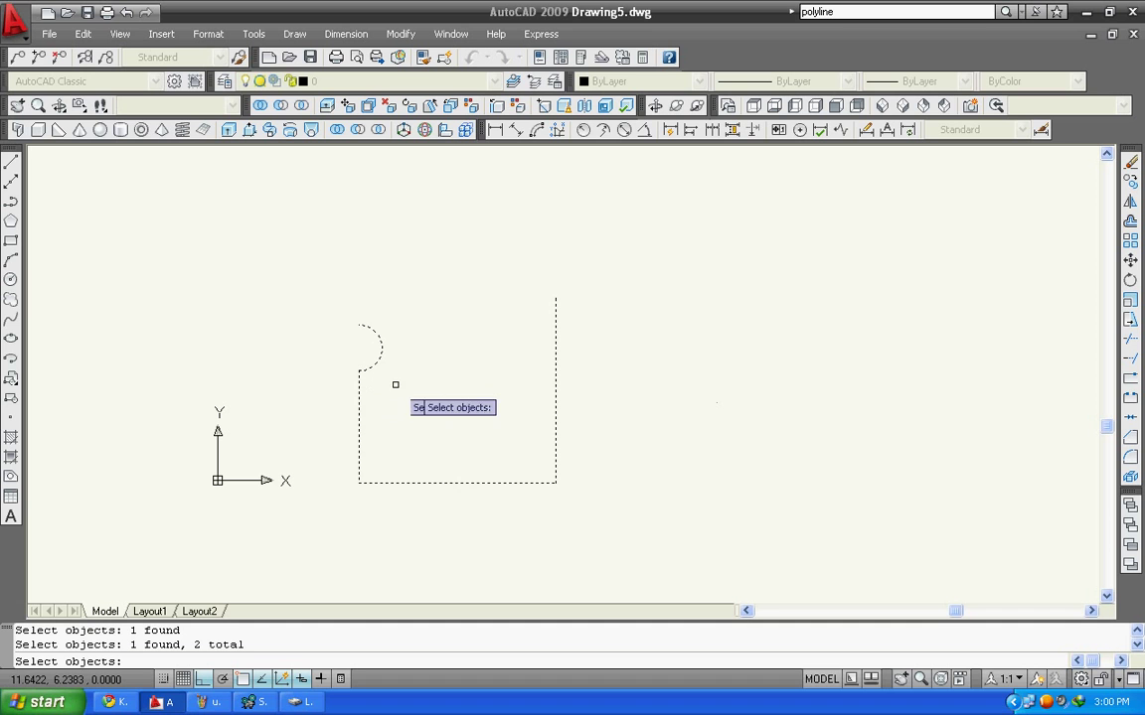
key("Return")
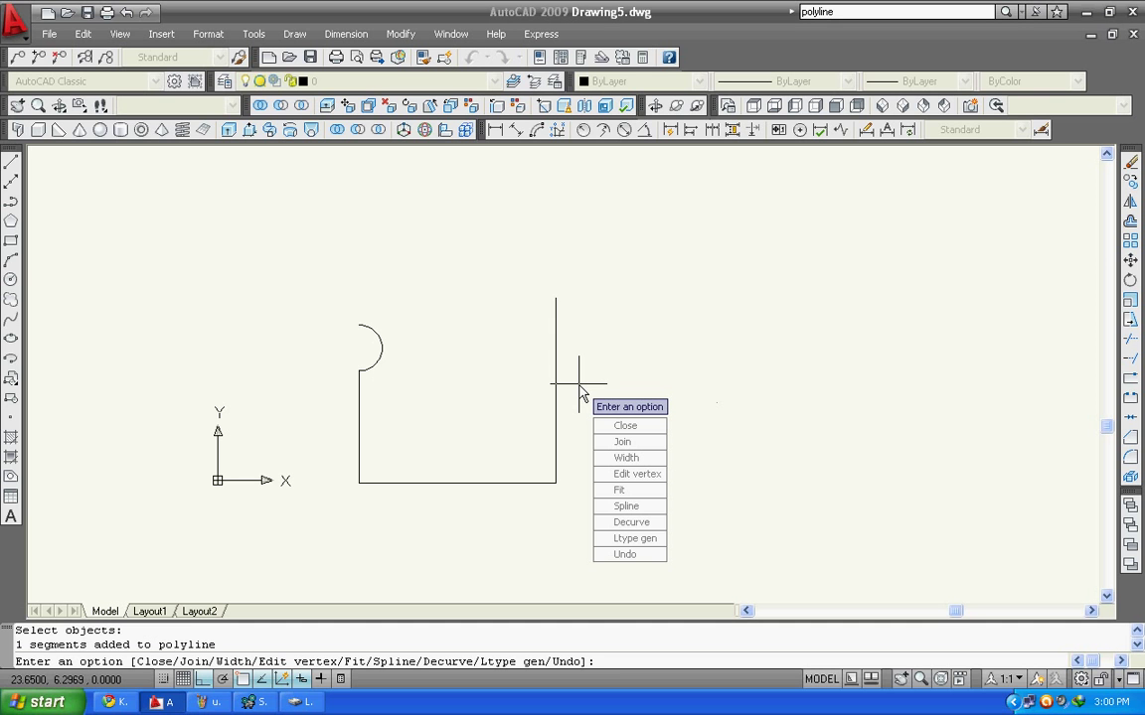
Try a width of 3 for all segments of the joined polyline and undo it.
left_click(630, 458)
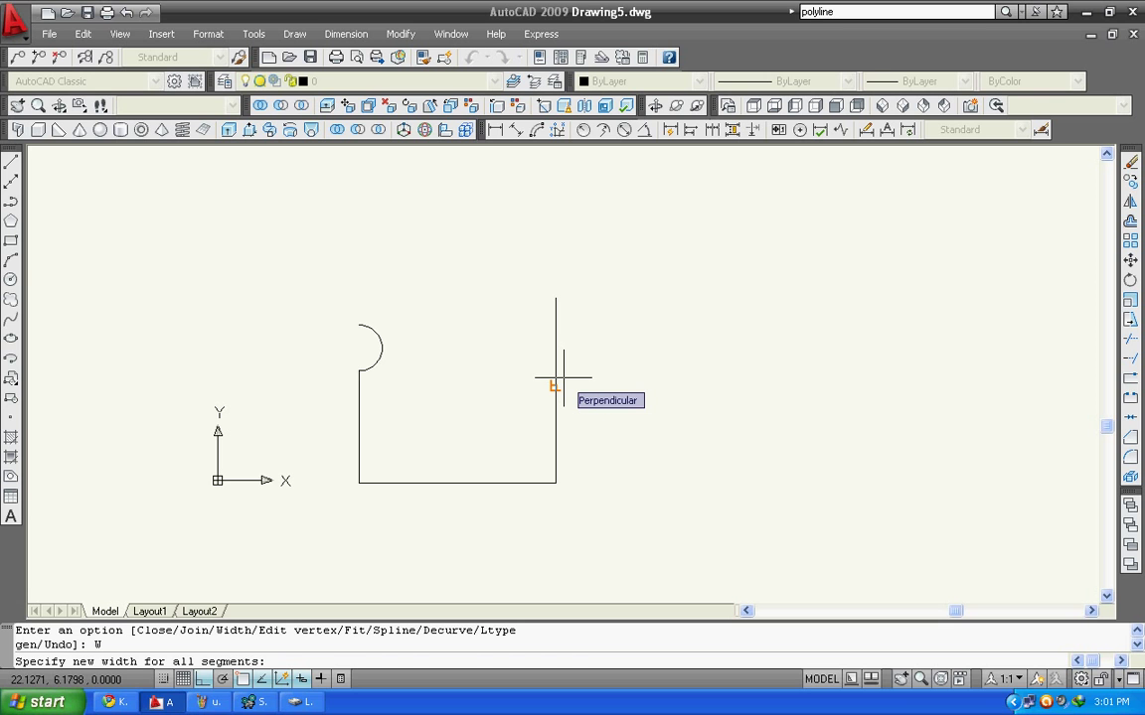
type("3")
key("Return")
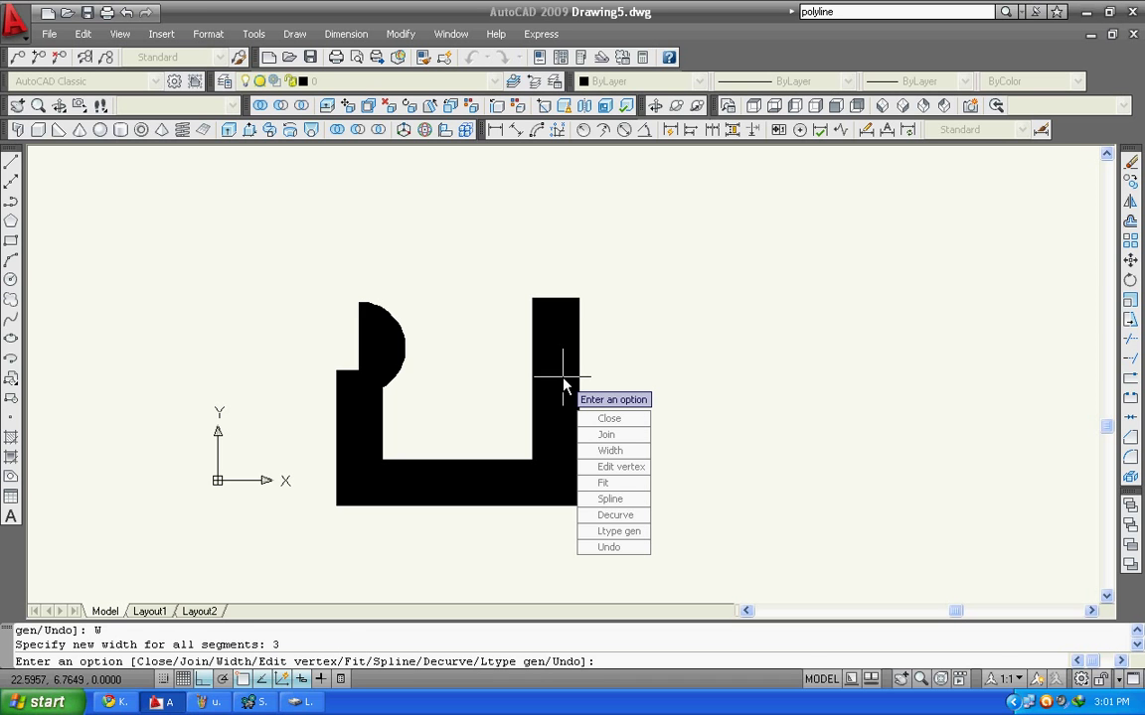
type("u")
key("Return")
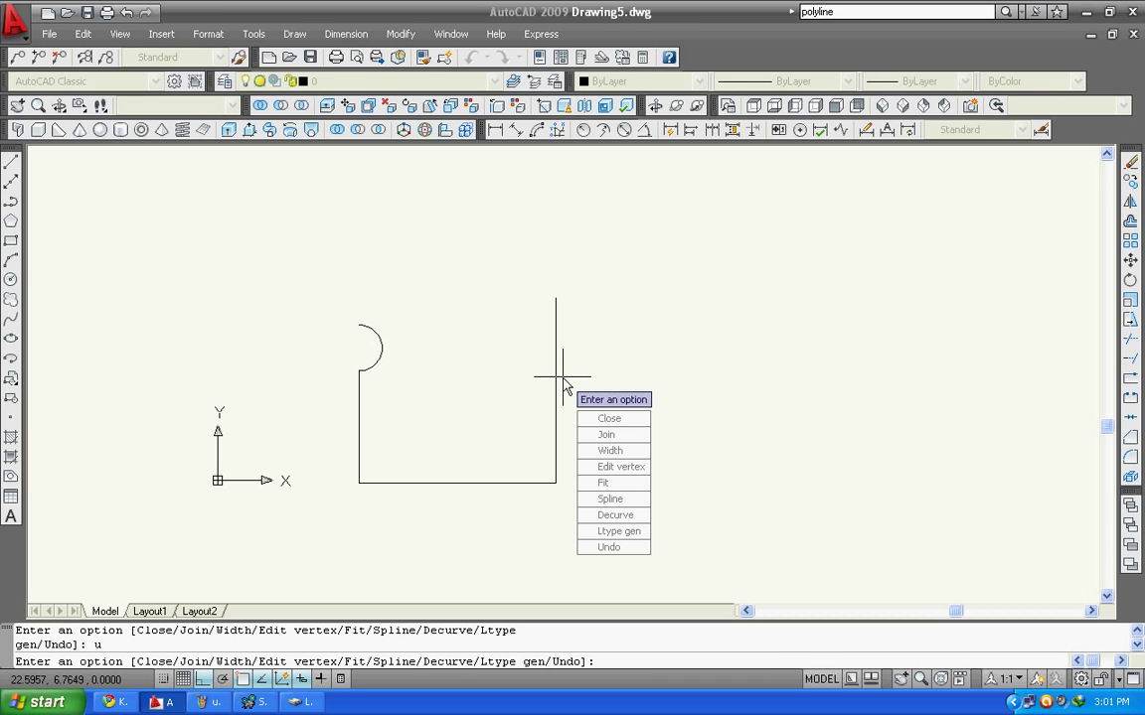
Insert a vertex after the arc's start point, level with it beside the right vertical segment, and undo it after exiting vertex editing.
left_click(618, 469)
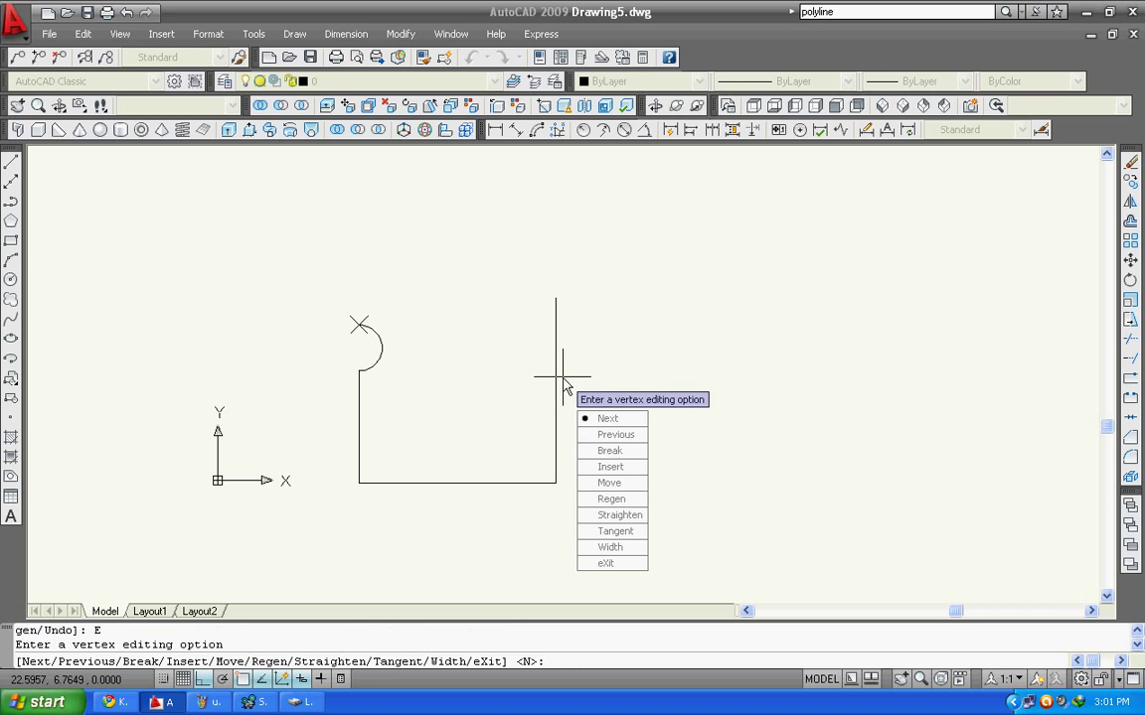
left_click(611, 466)
left_click(560, 325)
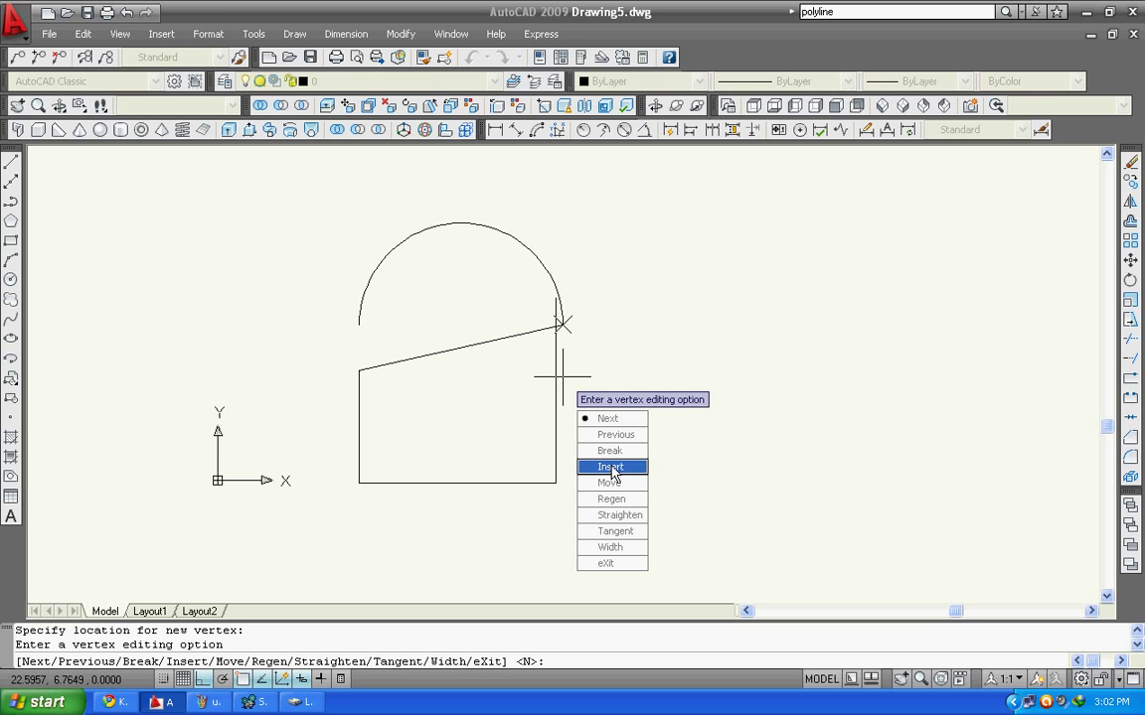
type("4")
key("Return")
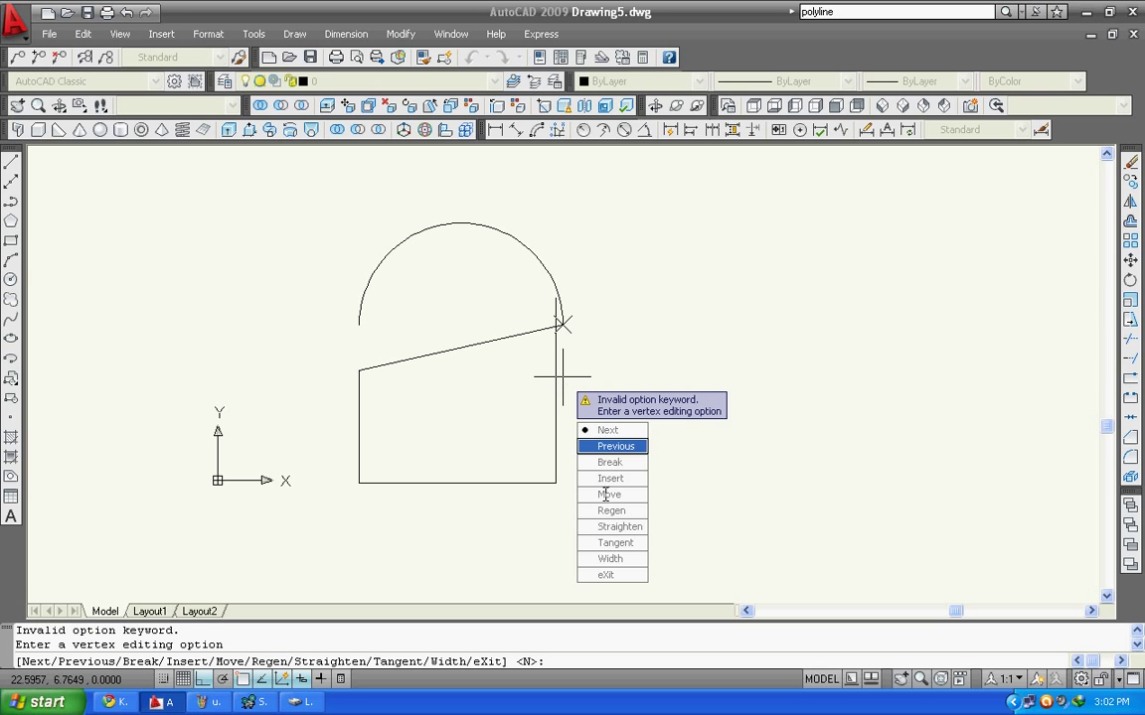
left_click(633, 576)
type("u")
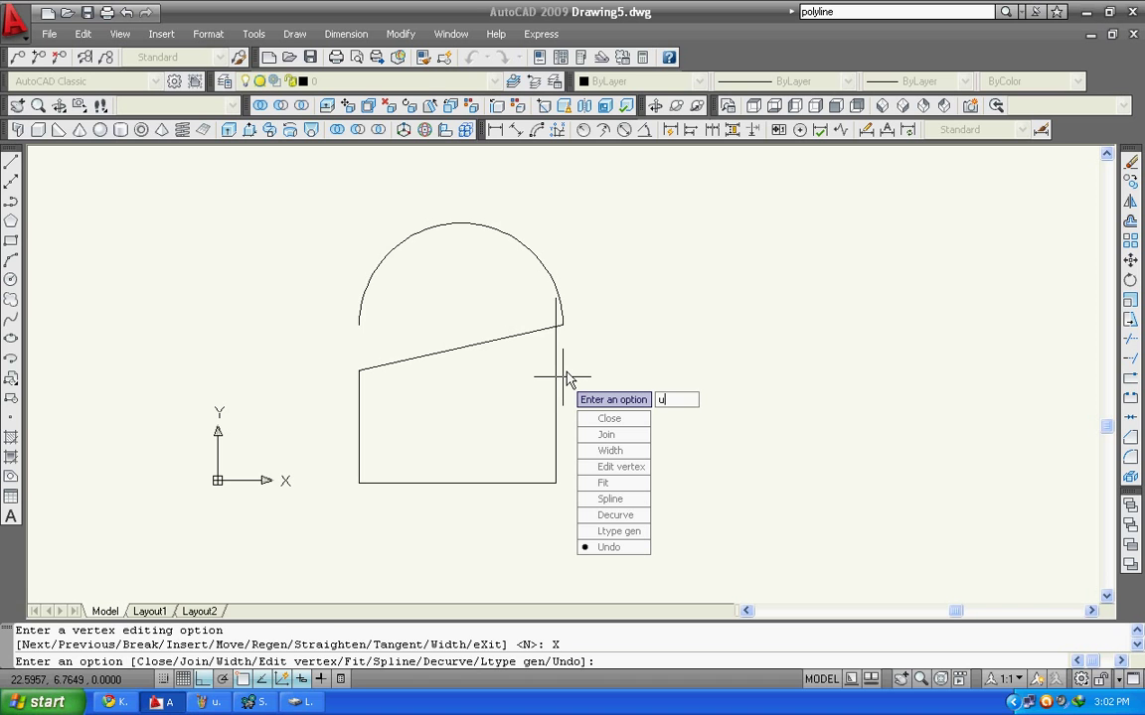
key("Return")
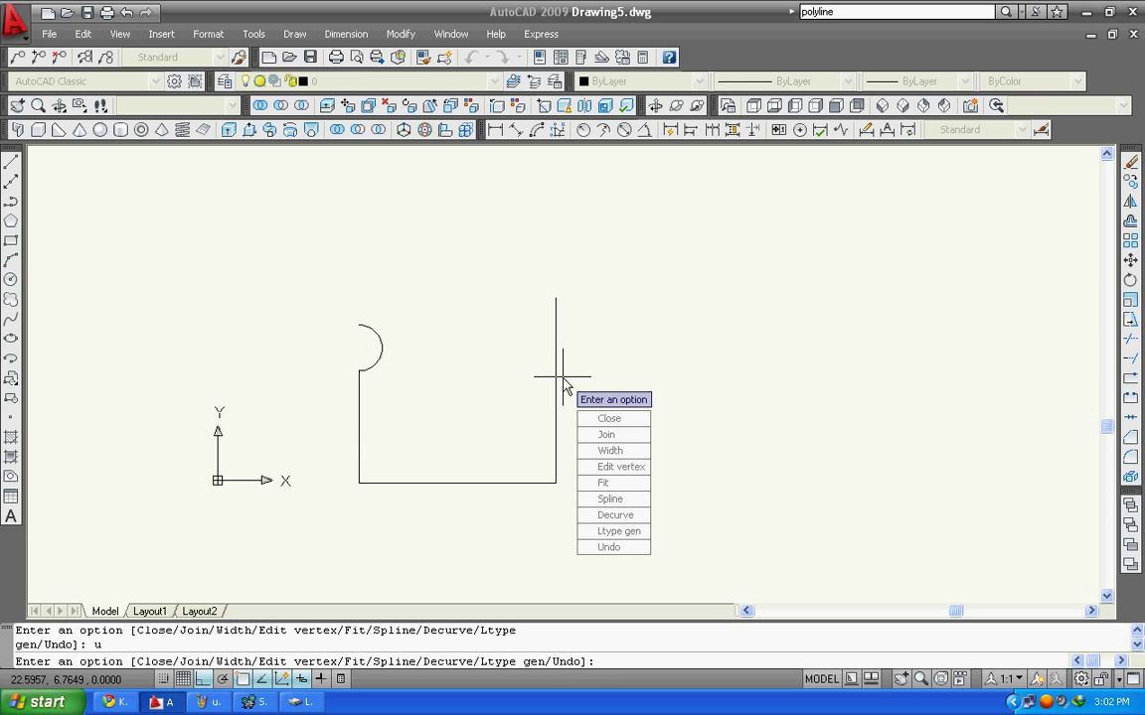